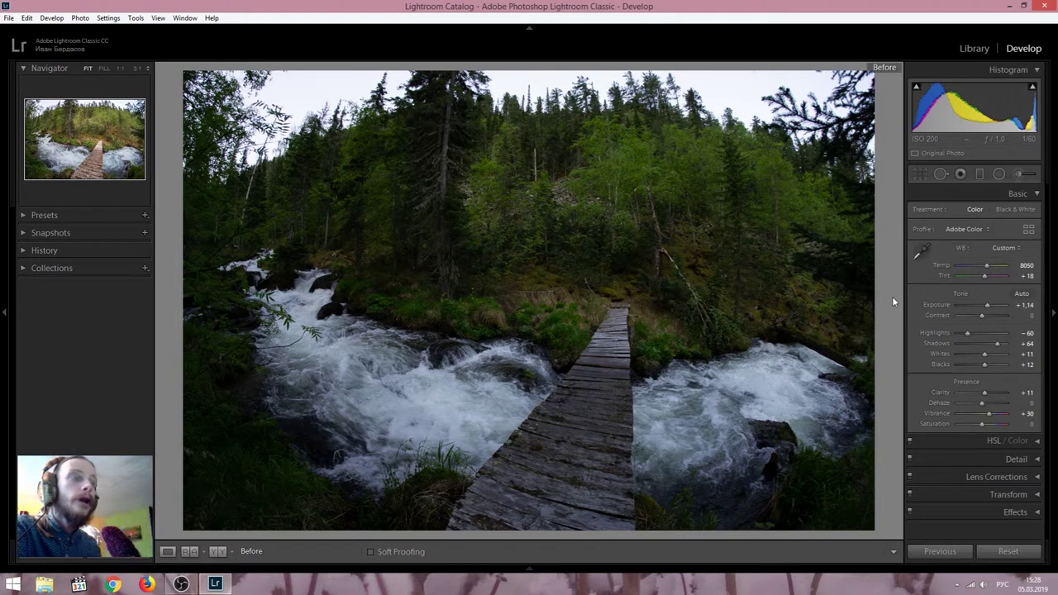
Step: Leave Before view and reset all Develop settings to their defaults
key("backslash")
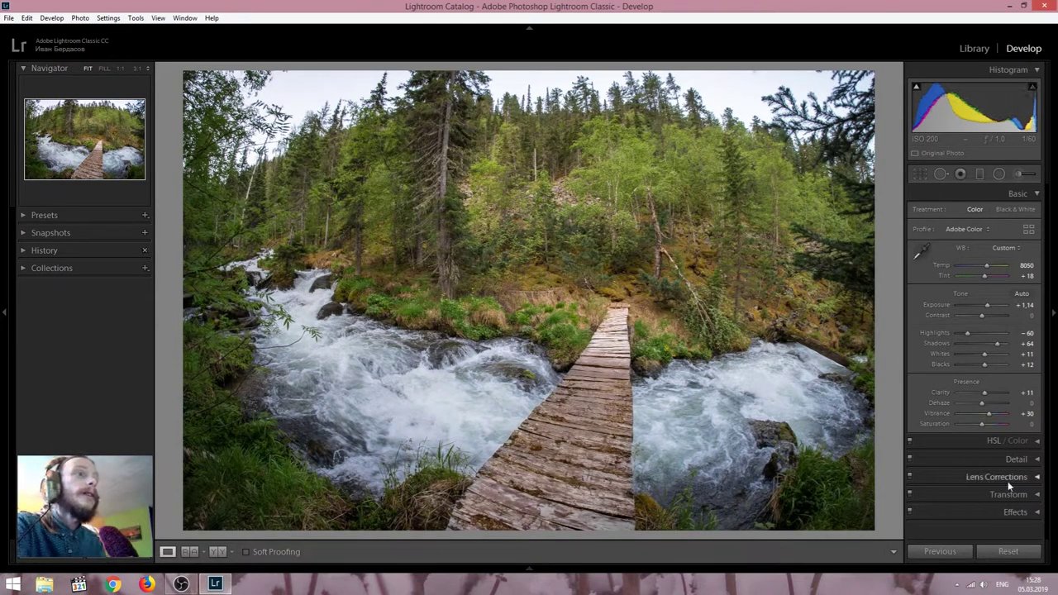
left_click(1008, 551)
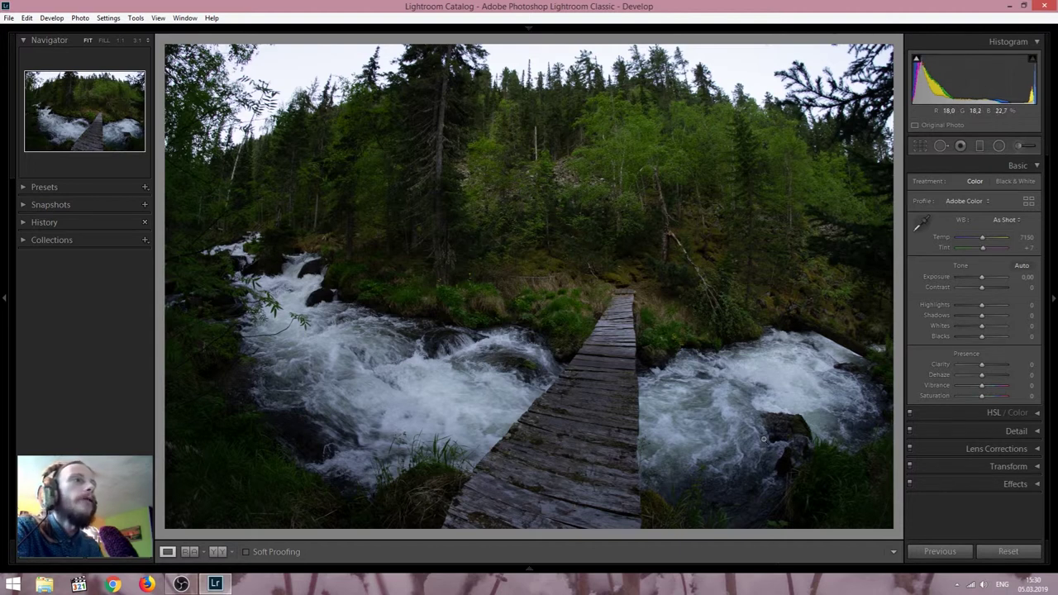
Step: Raise Exposure to +1.02 and Shadows to about +68, returning Blacks to zero
left_click_drag(984, 277, 988, 282)
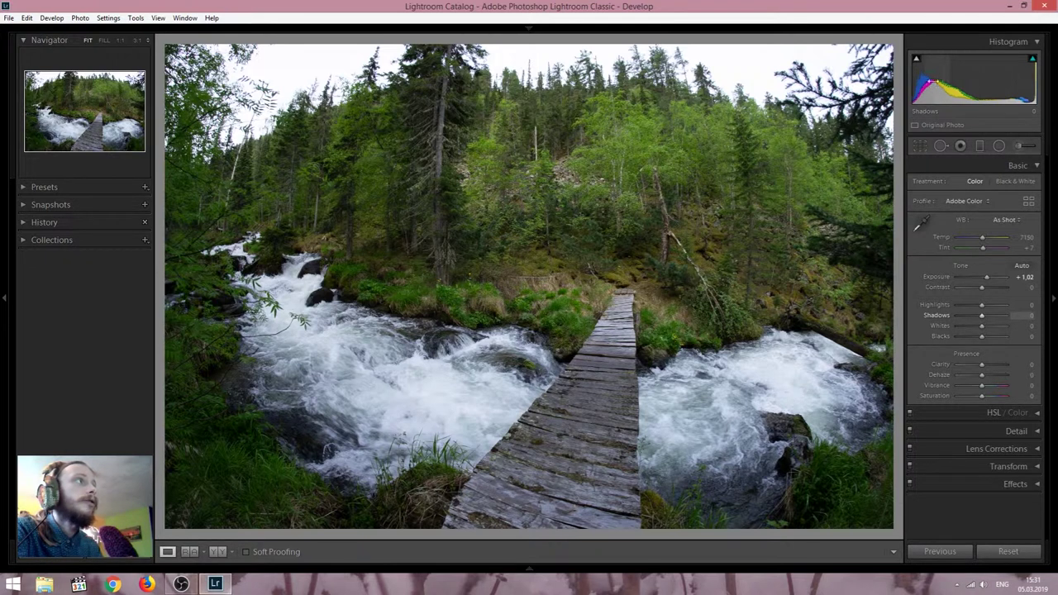
left_click_drag(951, 83, 934, 96)
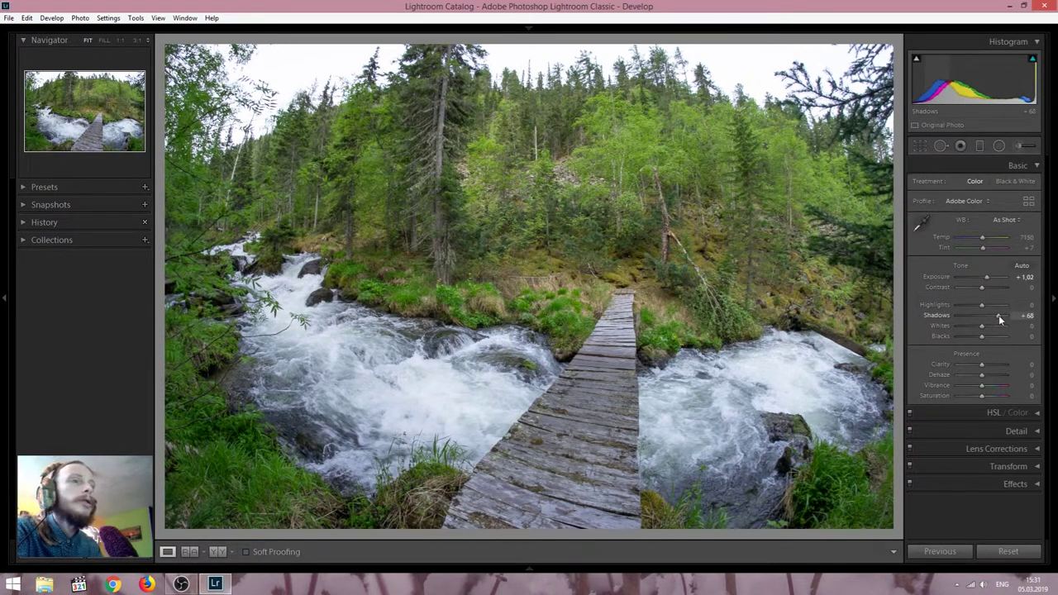
left_click_drag(1000, 315, 997, 315)
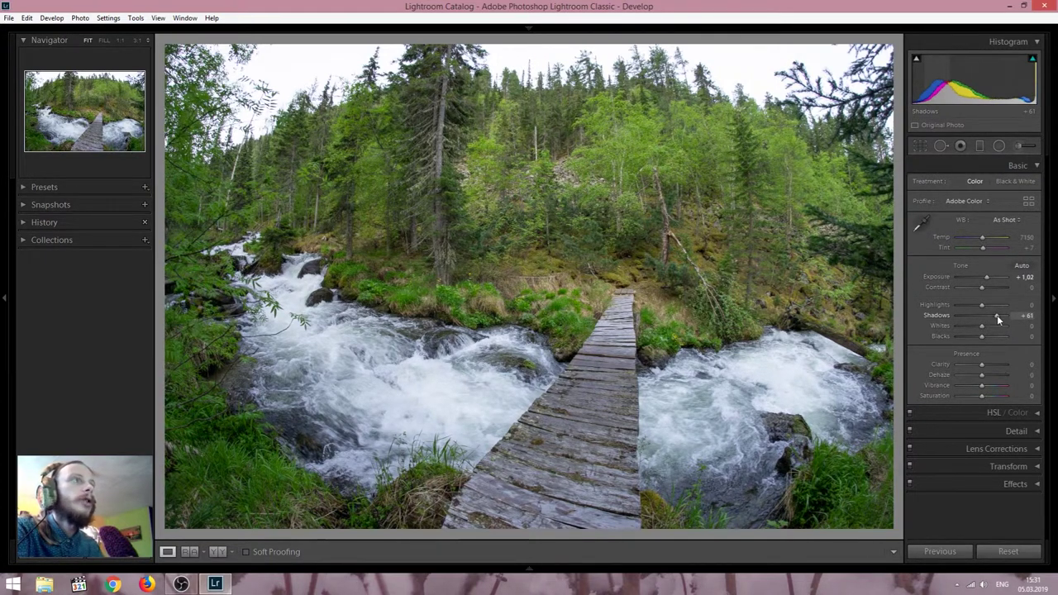
left_click_drag(998, 316, 1007, 315)
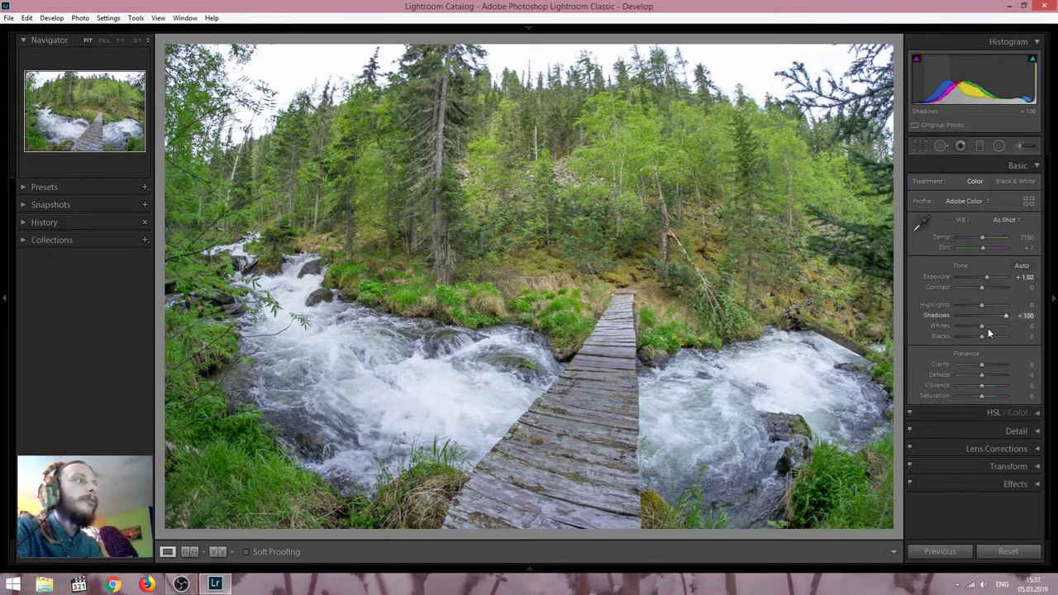
left_click_drag(984, 338, 974, 339)
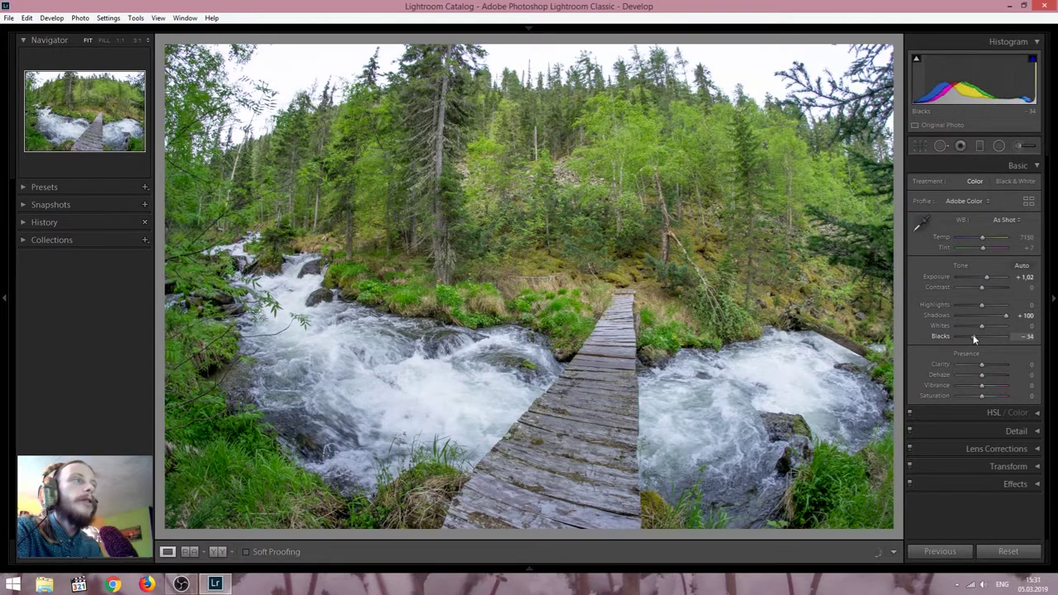
double_click(974, 339)
left_click_drag(1003, 315, 995, 320)
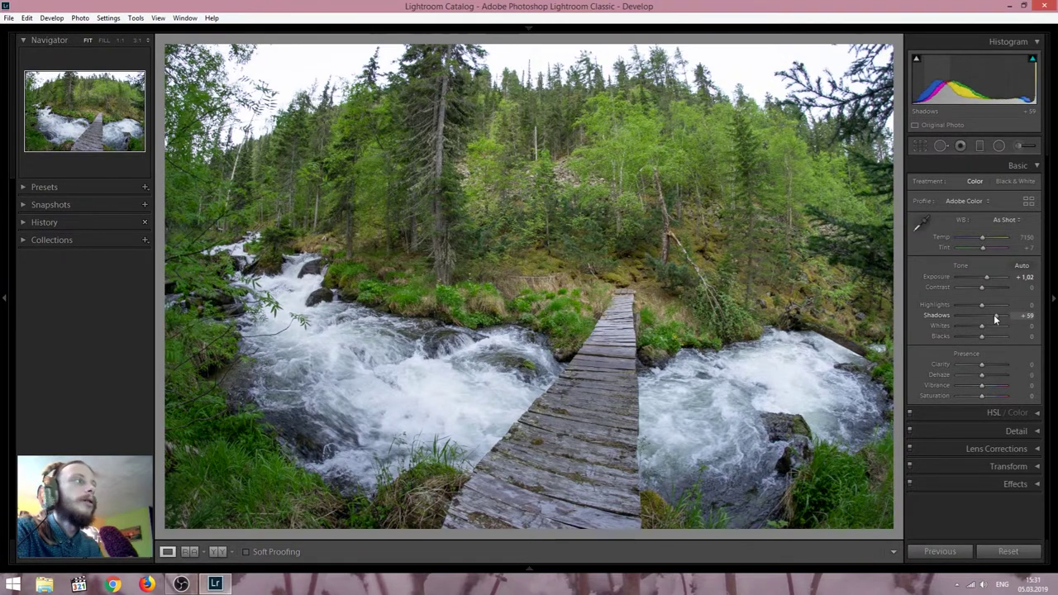
left_click_drag(995, 320, 998, 319)
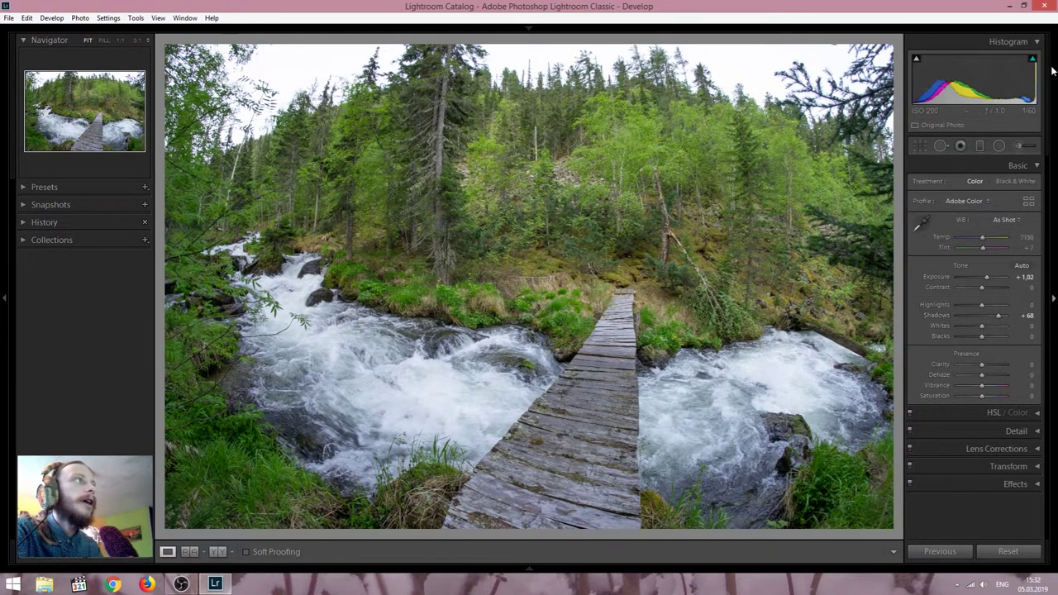
mouse_move(1034, 63)
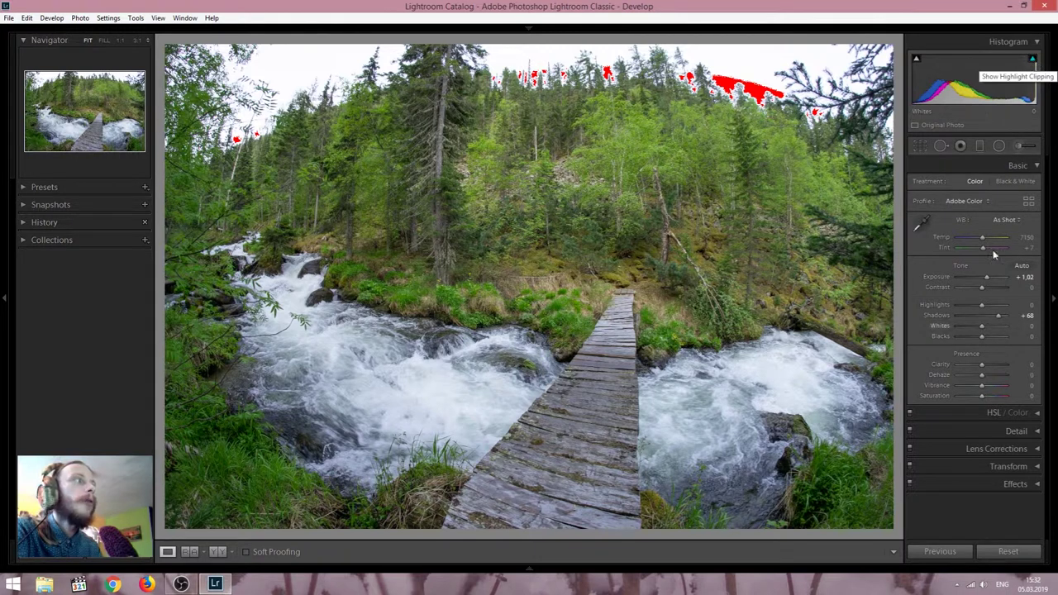
Step: Pull Highlights down to -100, then settle them at about -55
left_click_drag(975, 305, 969, 304)
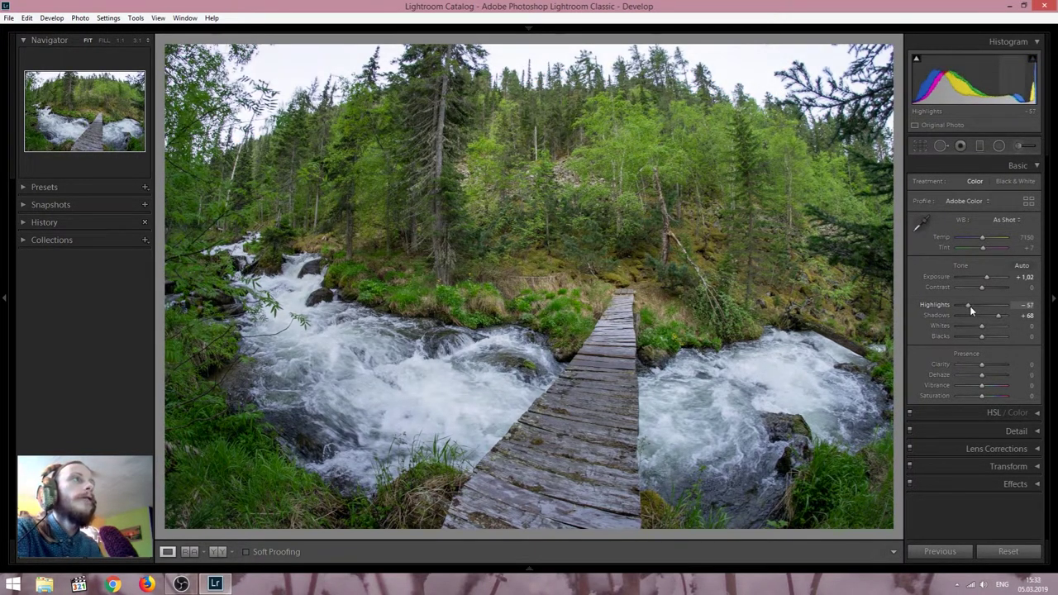
left_click_drag(970, 306, 942, 306)
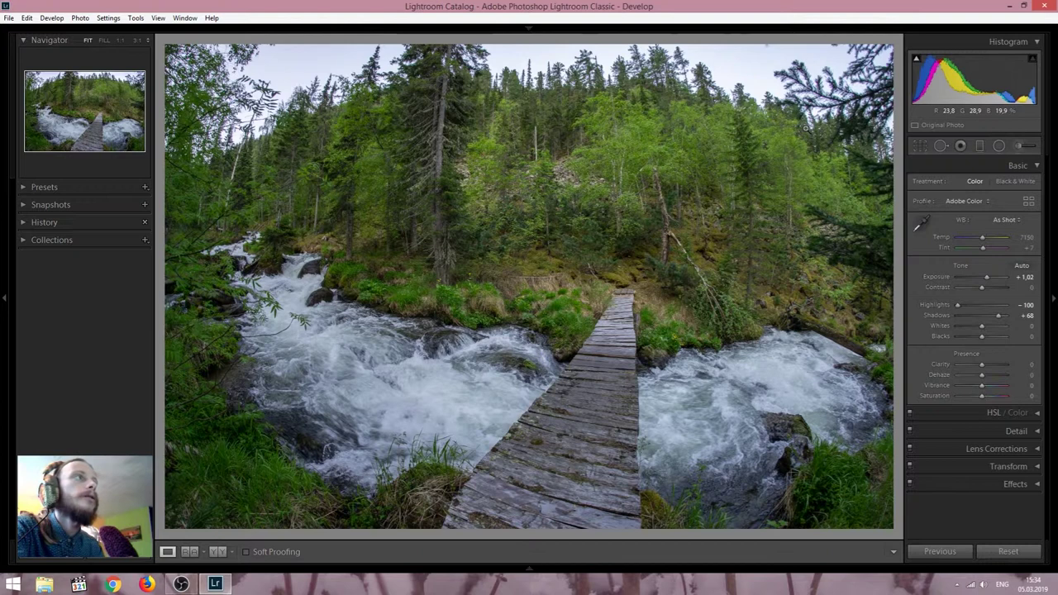
left_click_drag(959, 305, 970, 308)
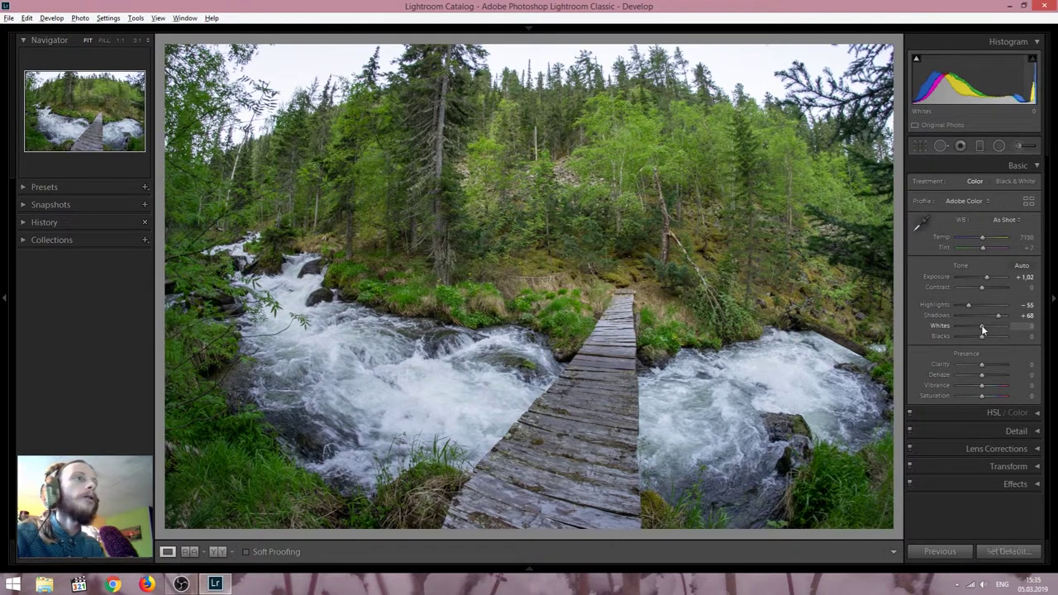
Step: Raise Whites to +14 and Blacks to +9 while previewing clipping
left_click(983, 330, "alt")
left_click_drag(983, 330, 985, 329)
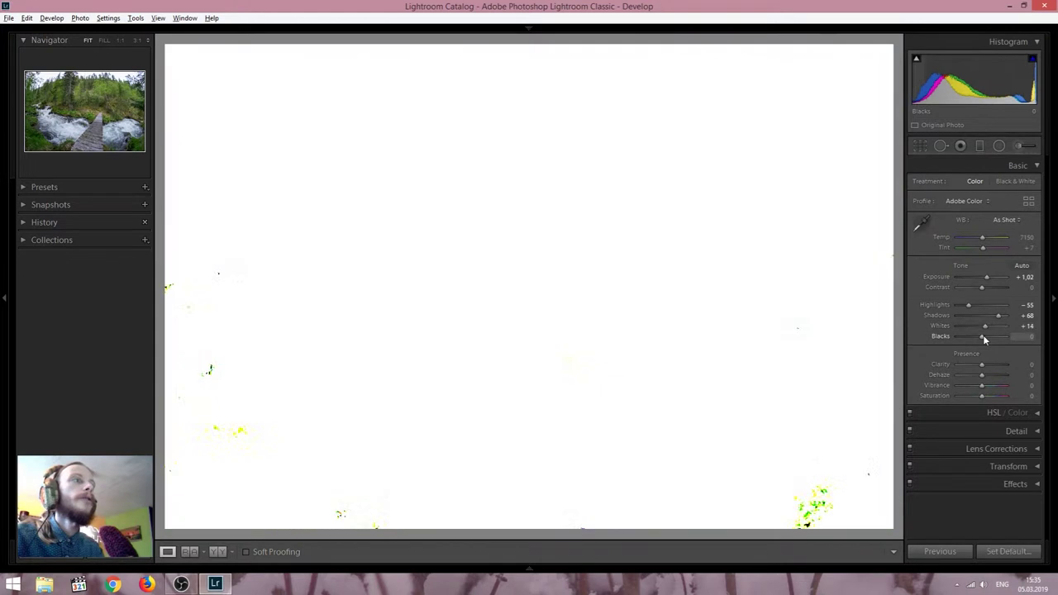
left_click_drag(983, 338, 983, 335)
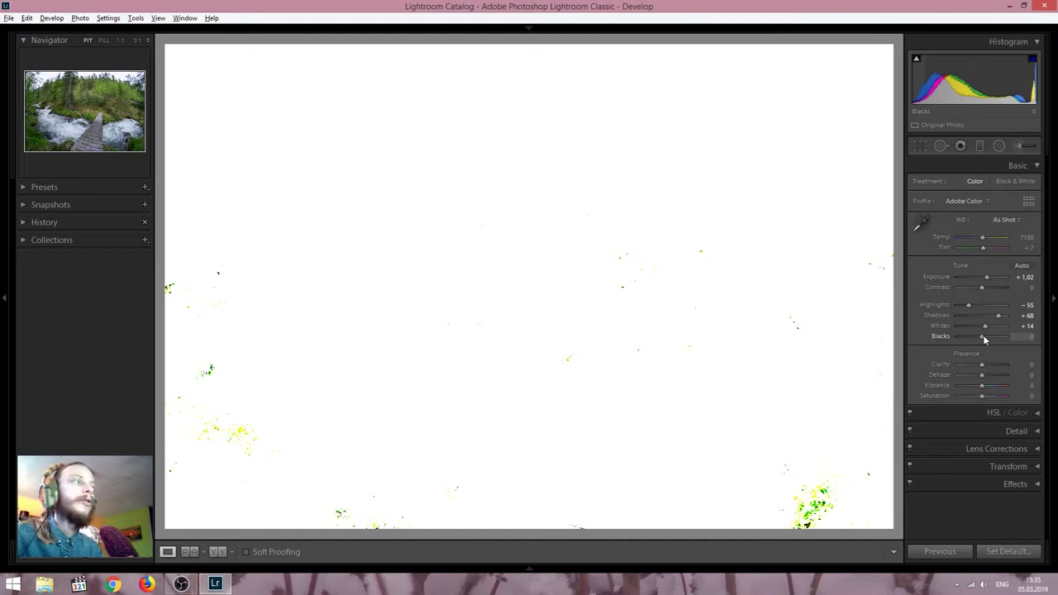
left_click_drag(986, 339, 984, 338)
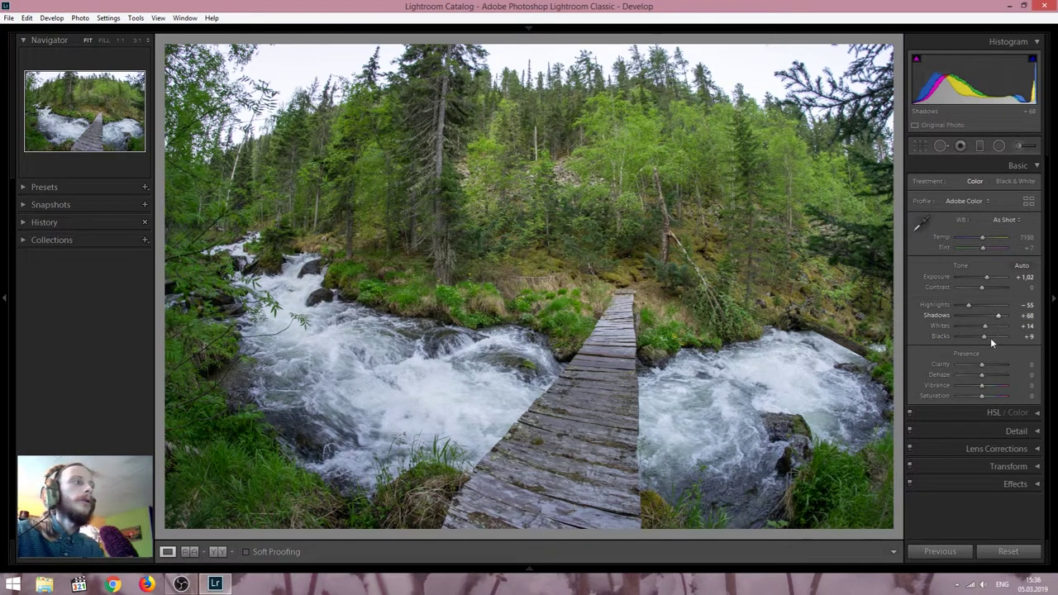
Step: Set Clarity to +14 and Vibrance to +18, trying Saturation before leaving it at 0
mouse_move(984, 366)
left_mouse_down()
mouse_move(998, 368)
mouse_move(986, 368)
left_mouse_up()
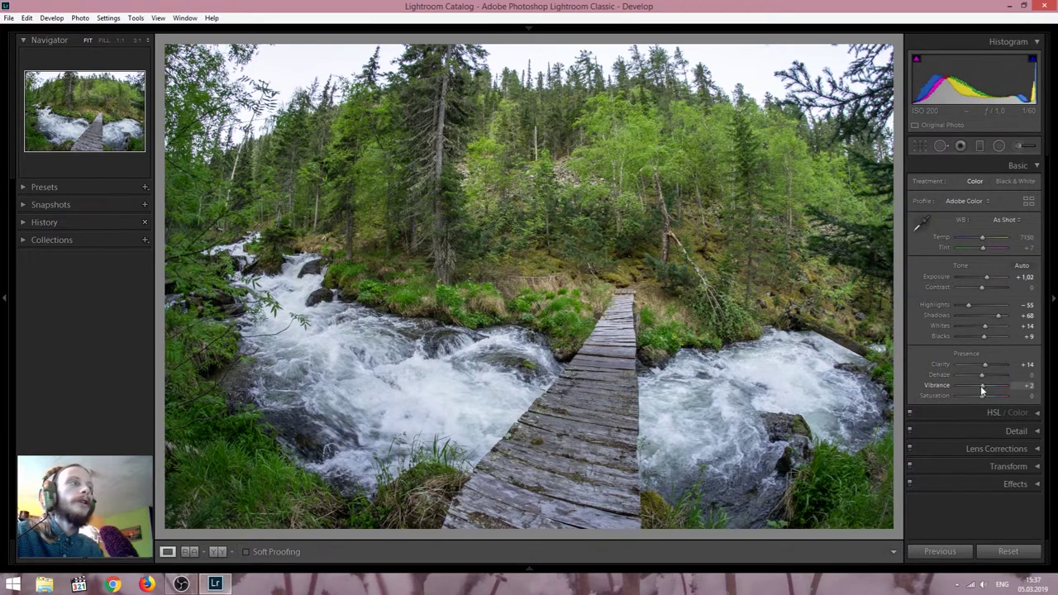
left_click_drag(983, 389, 985, 390)
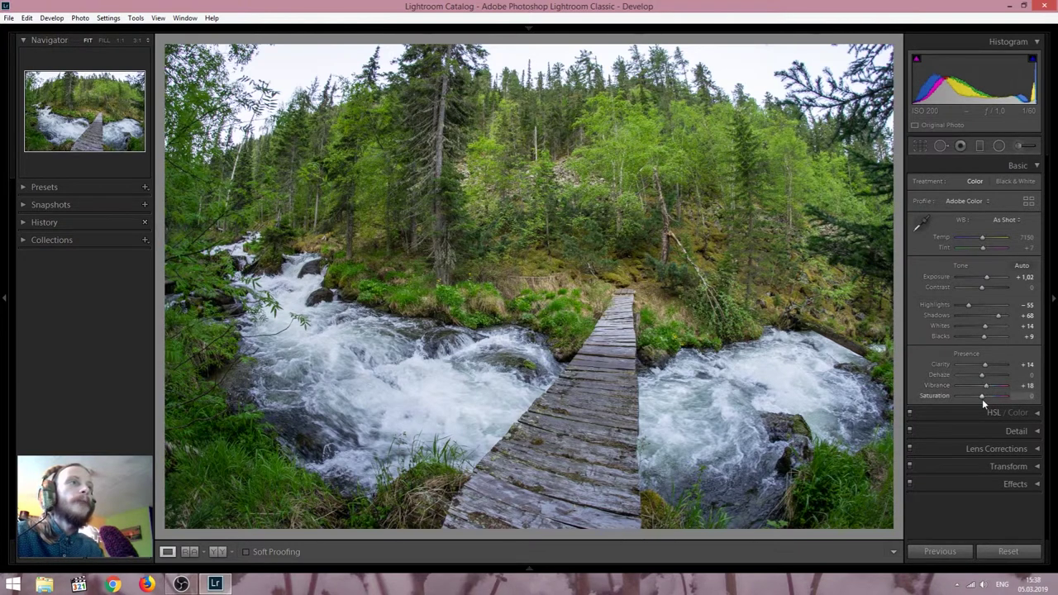
left_click_drag(984, 397, 991, 401)
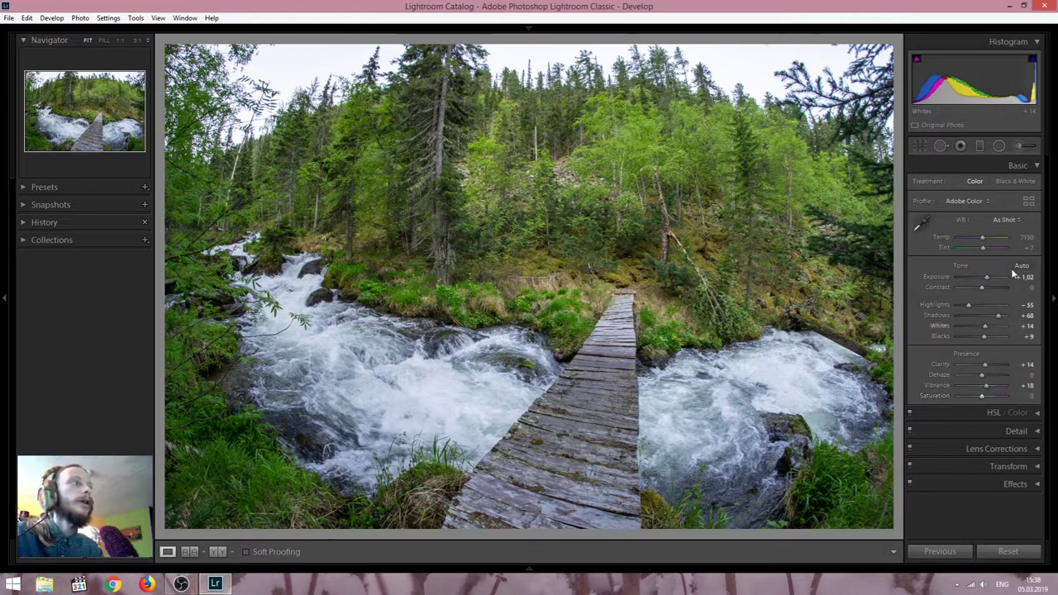
Step: Apply Auto white balance, then set a custom Temp of 8000 and Tint of +15
left_click(1004, 222)
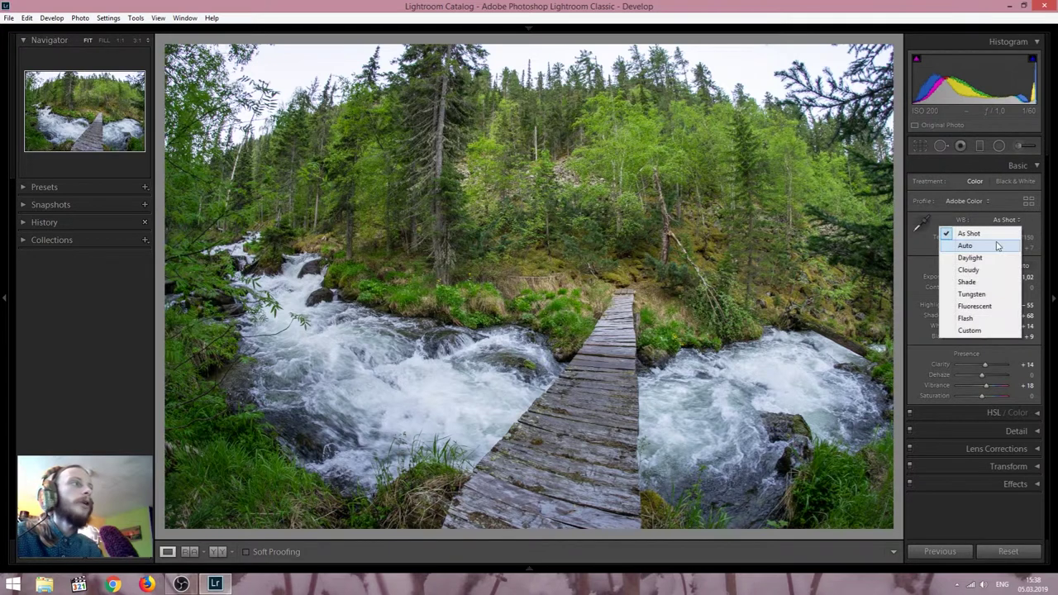
left_click(997, 244)
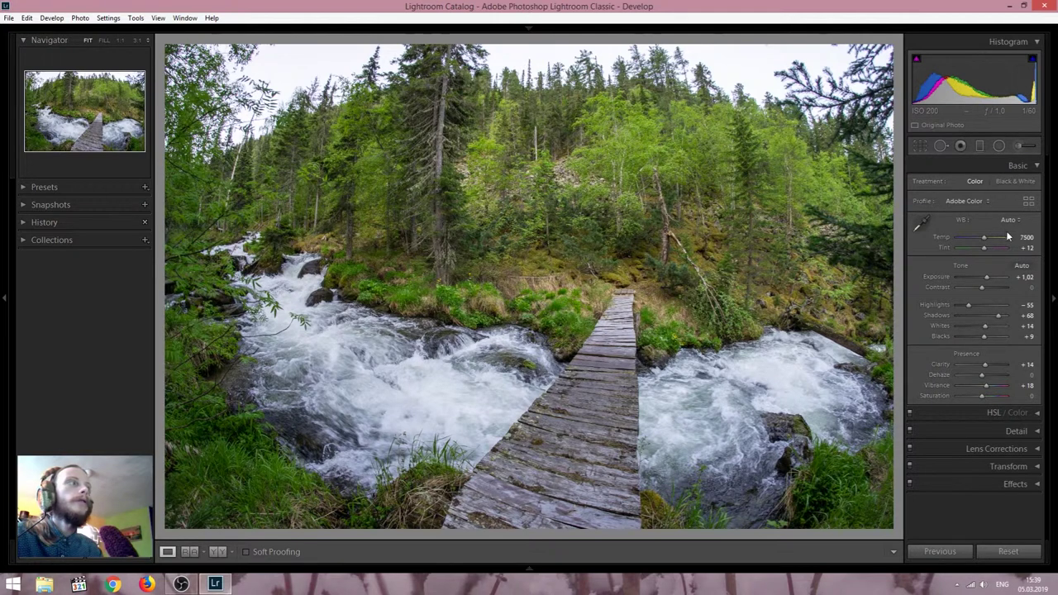
left_click(1024, 238)
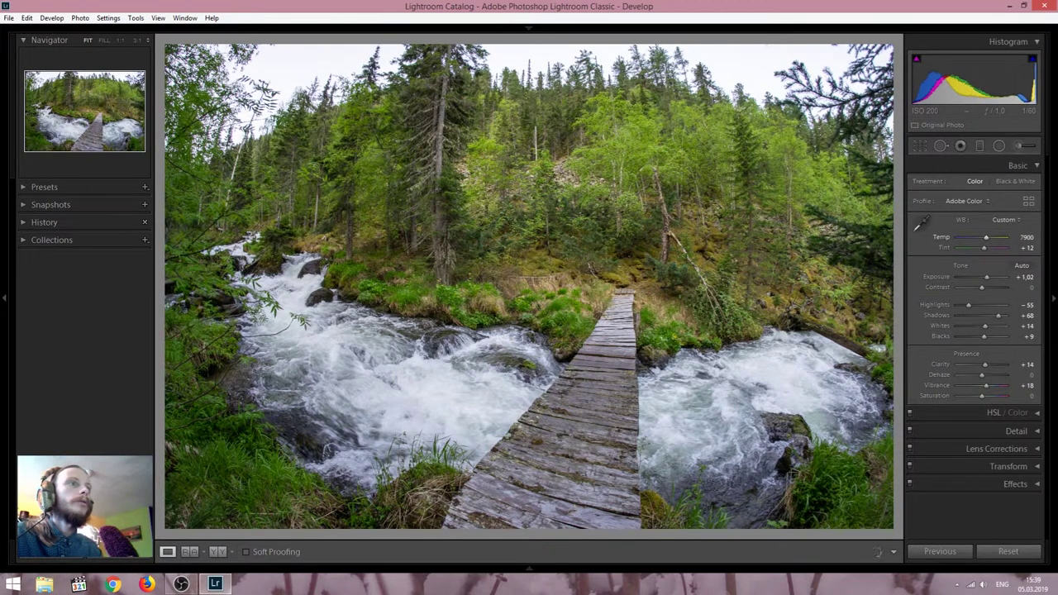
left_click(1024, 248)
type("14")
key("Return")
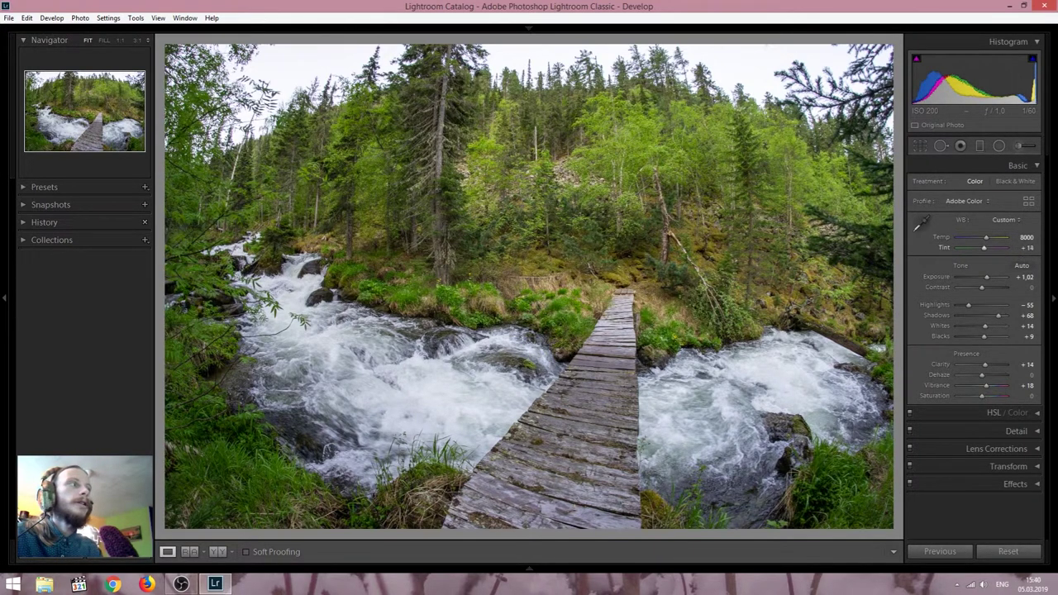
left_click(1025, 237)
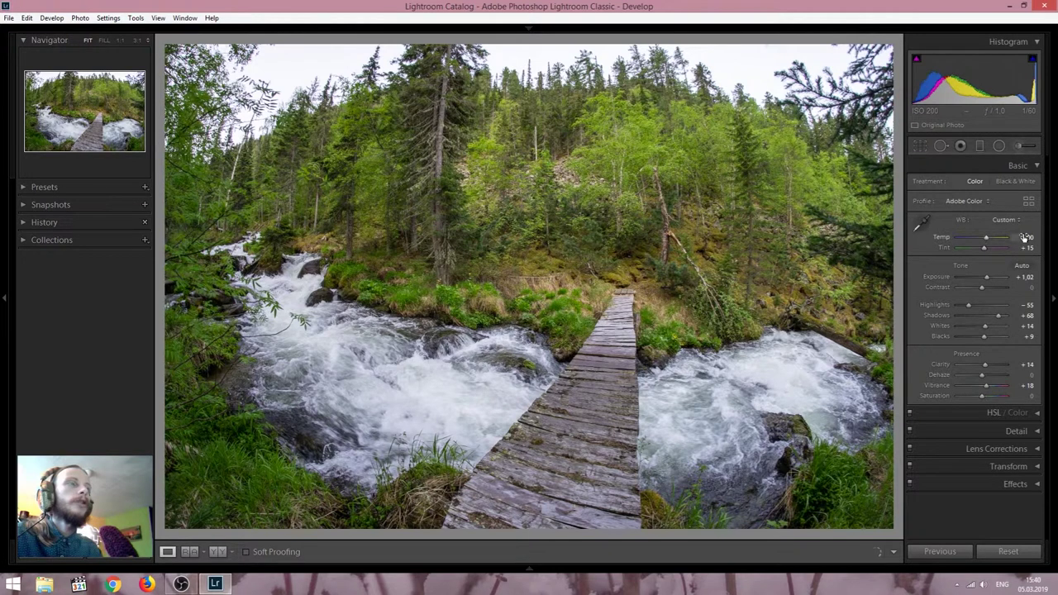
key("Return")
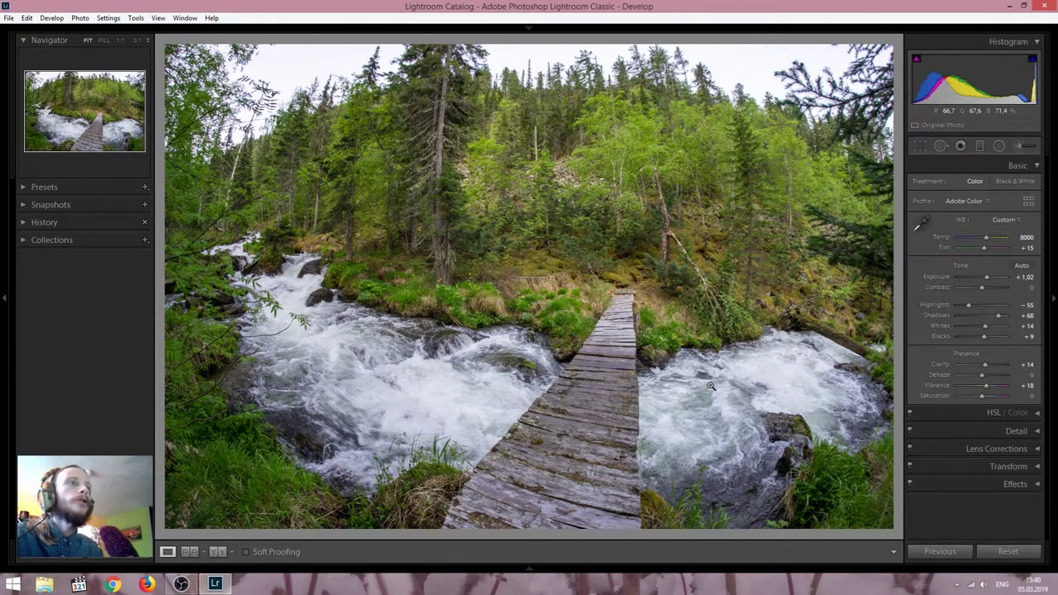
key("backslash")
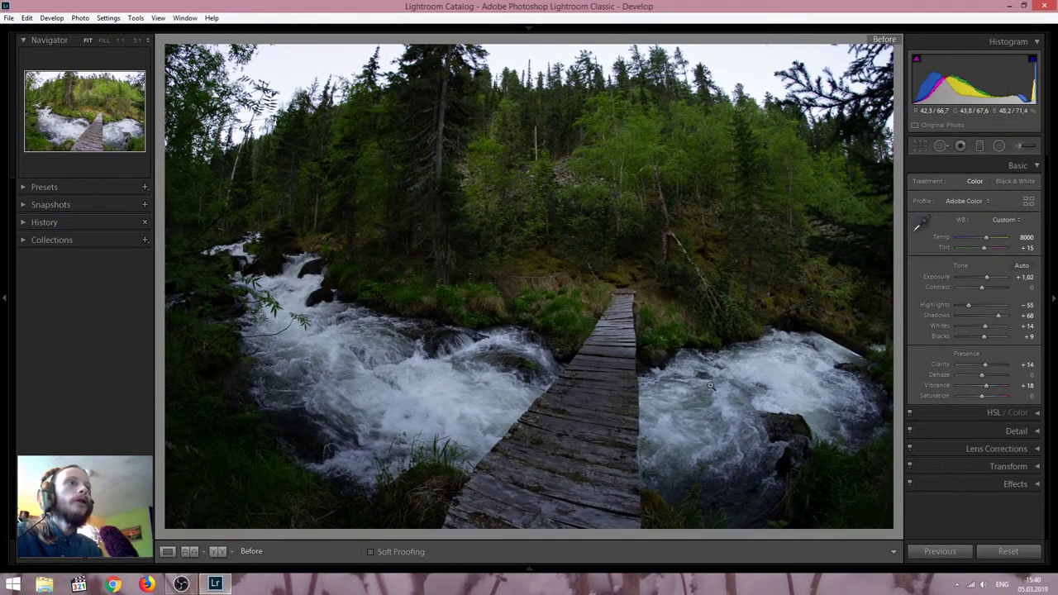
key("backslash")
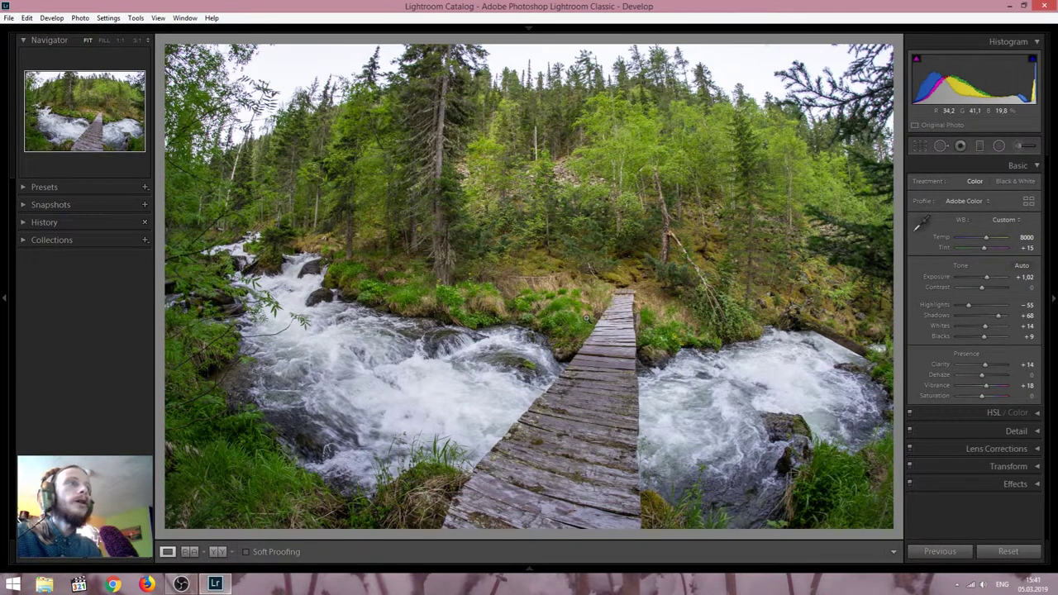
Step: In HSL/Color, test Red Hue and Saturation, reset Orange Hue, and drop Red Luminance to -74
left_click(1038, 415)
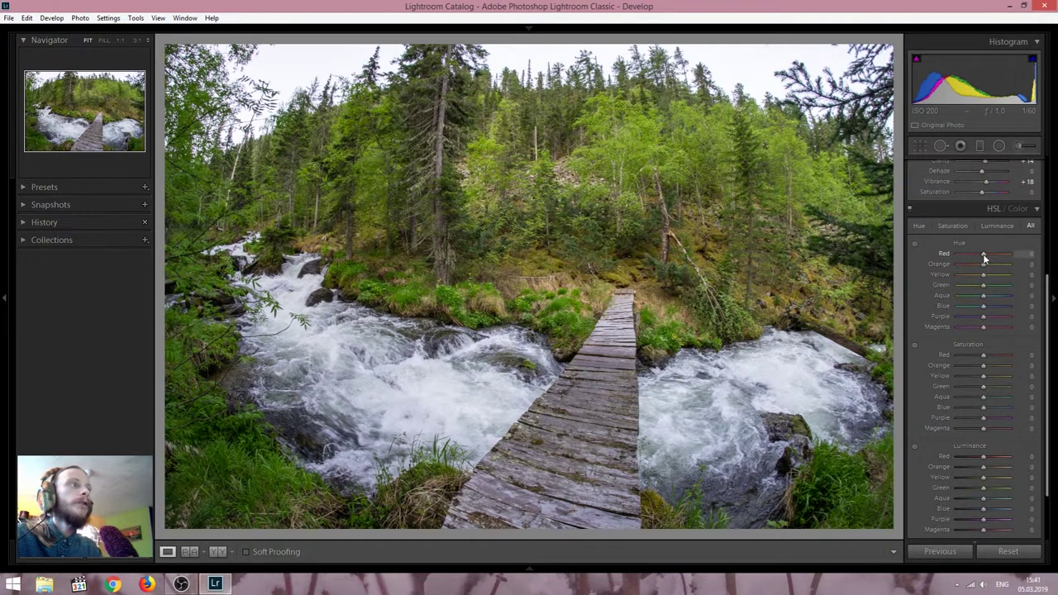
mouse_move(984, 258)
left_mouse_down()
mouse_move(954, 252)
mouse_move(1009, 256)
mouse_move(956, 265)
mouse_move(1003, 269)
left_mouse_up()
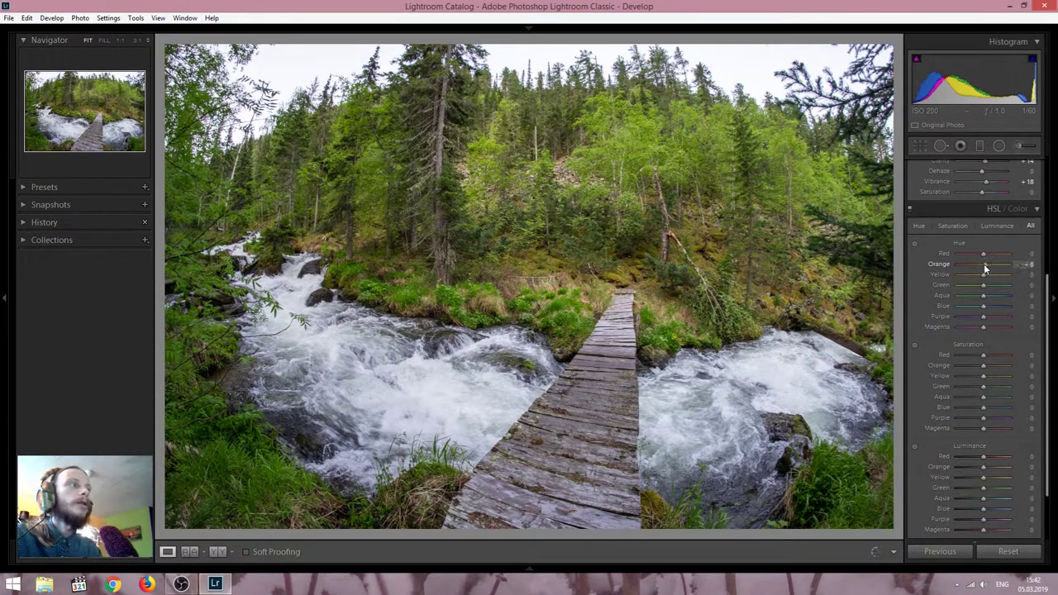
double_click(984, 265)
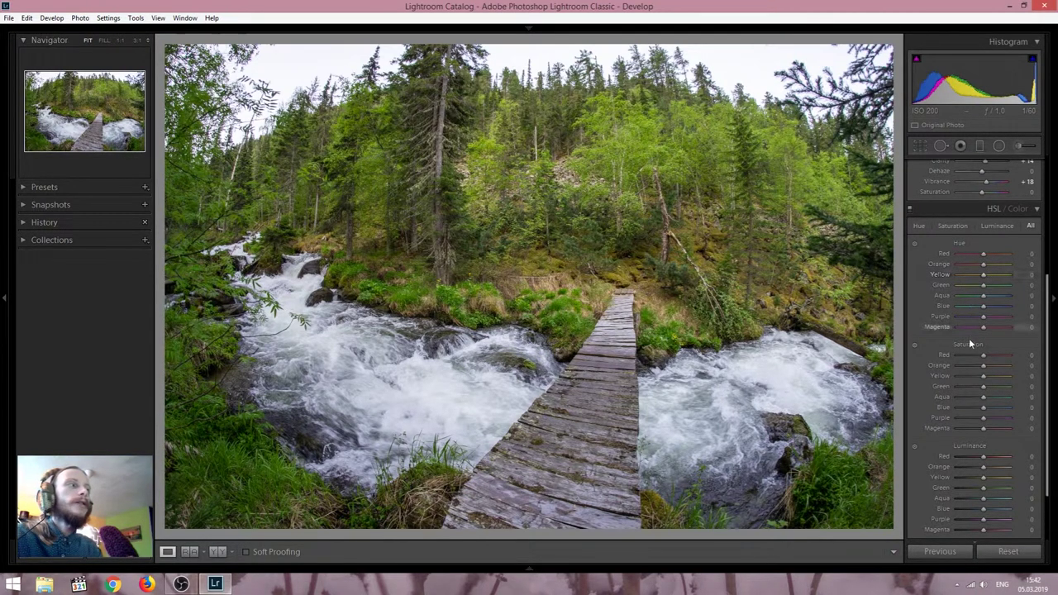
mouse_move(982, 355)
left_mouse_down()
mouse_move(964, 355)
mouse_move(985, 358)
left_mouse_up()
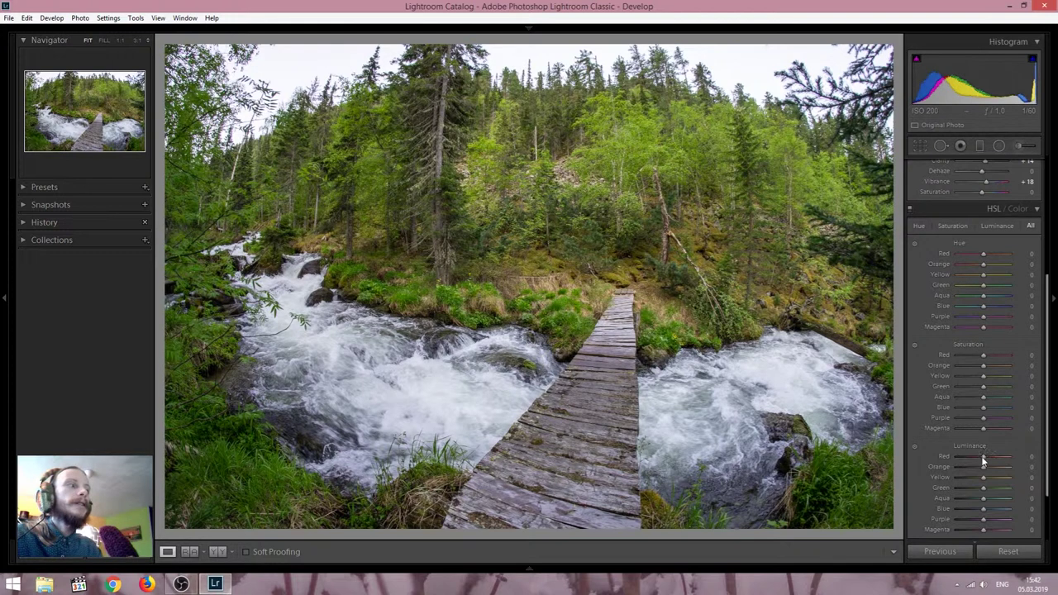
mouse_move(983, 461)
left_mouse_down()
mouse_move(1000, 460)
mouse_move(964, 456)
left_mouse_up()
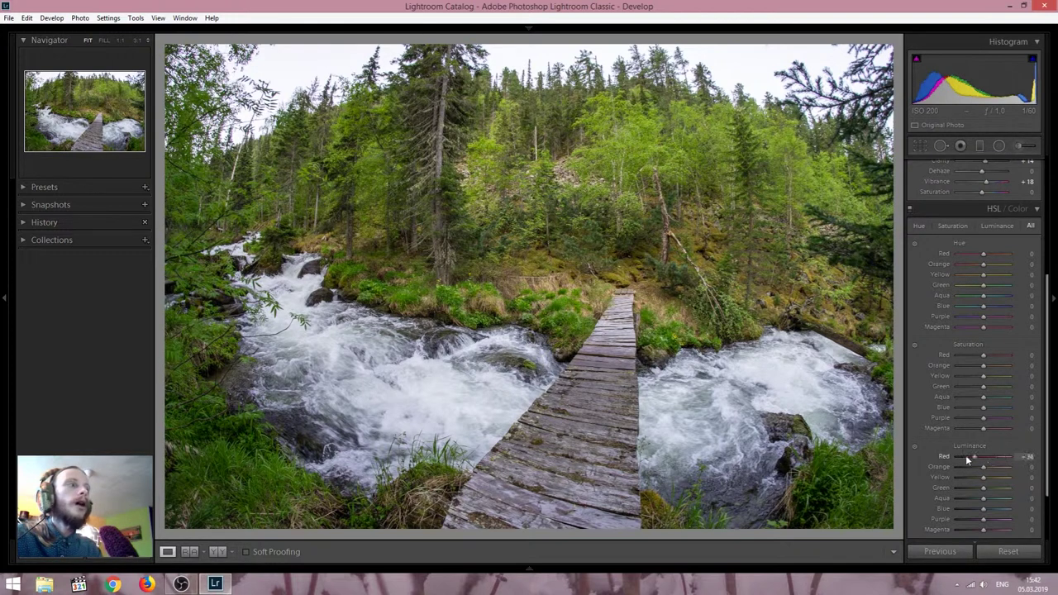
Step: Reset Red Luminance, then set Green Saturation -51, Green Hue -43 and Yellow Hue -38
double_click(963, 456)
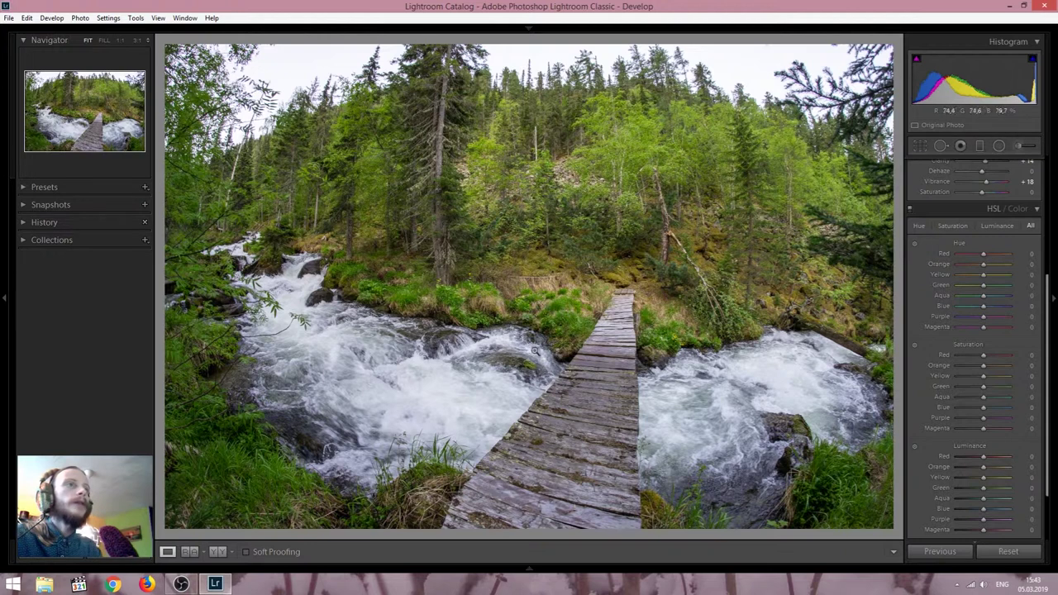
left_click_drag(983, 386, 972, 390)
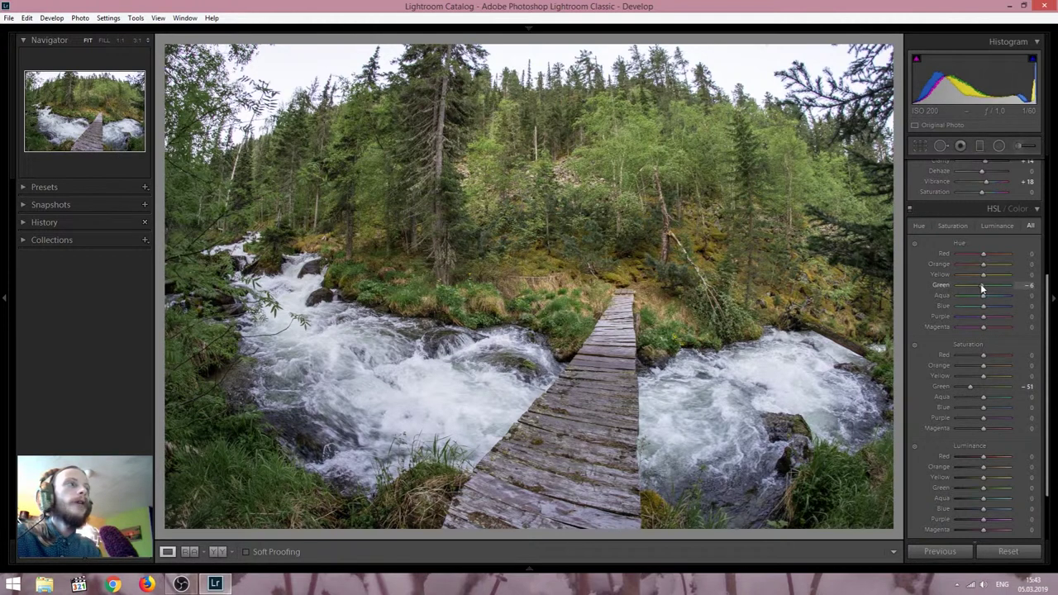
left_click_drag(983, 288, 979, 286)
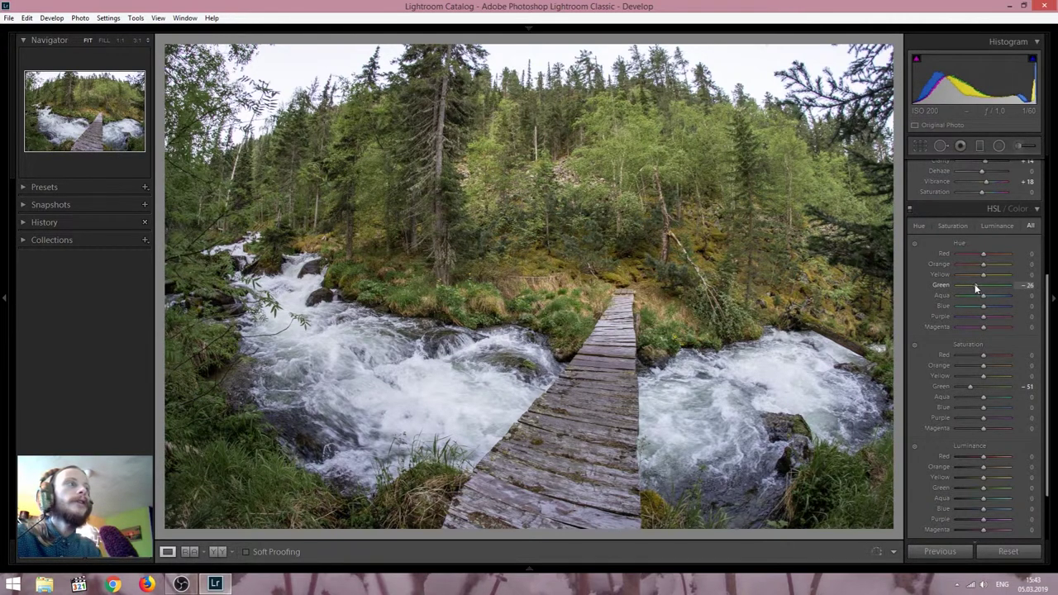
mouse_move(984, 274)
left_mouse_down()
mouse_move(996, 276)
mouse_move(974, 275)
left_mouse_up()
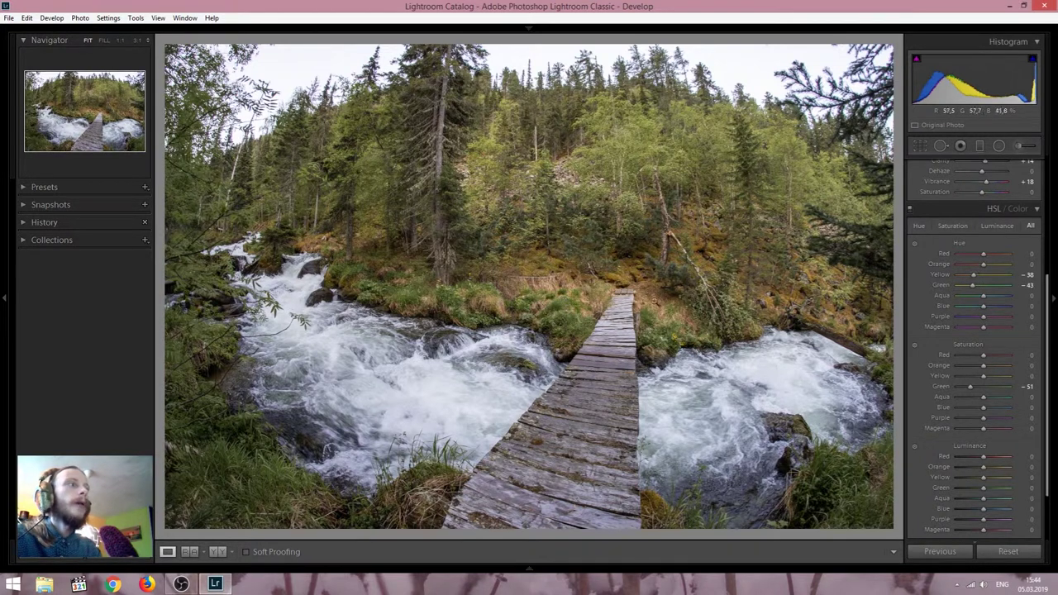
Step: Change Green Hue from -43 to -11
left_click_drag(969, 285, 973, 288)
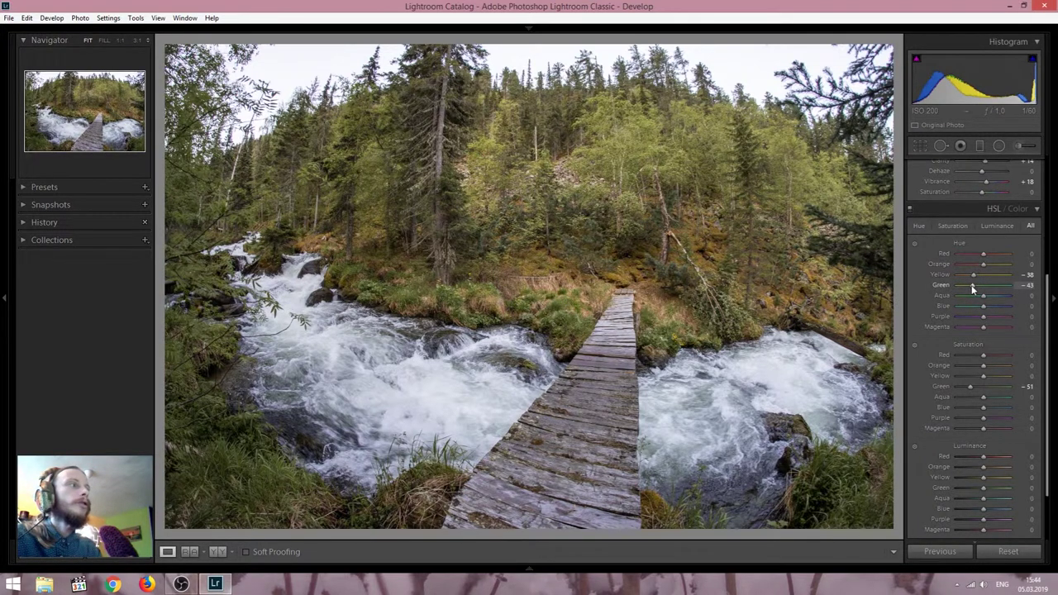
double_click(974, 287)
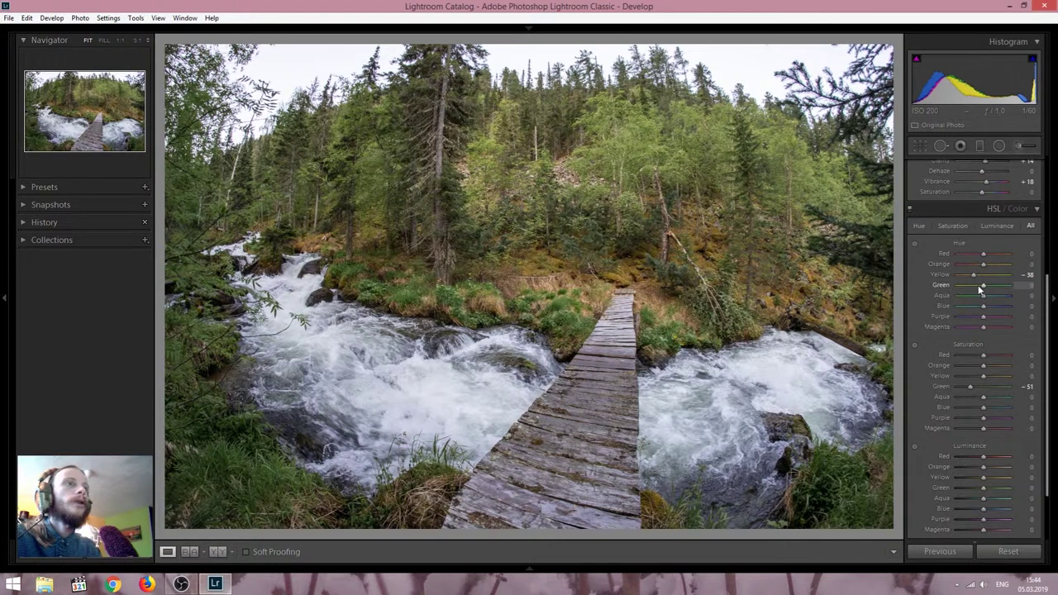
left_click(981, 290)
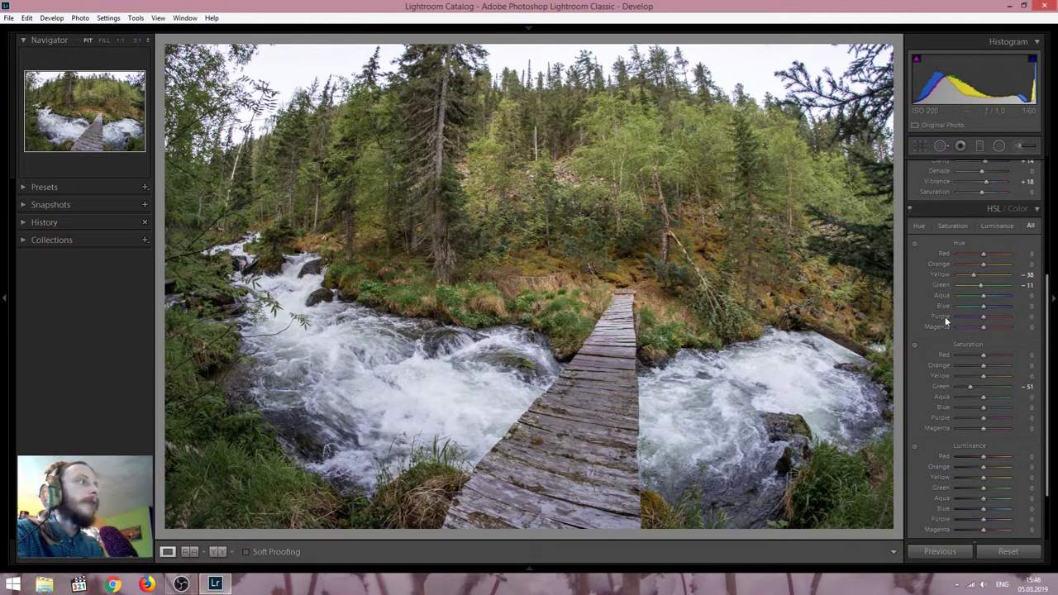
Step: Set Aqua Hue +72, Blue Hue -38, Blue Saturation +40 and Purple Saturation -100
left_click_drag(984, 295, 1002, 295)
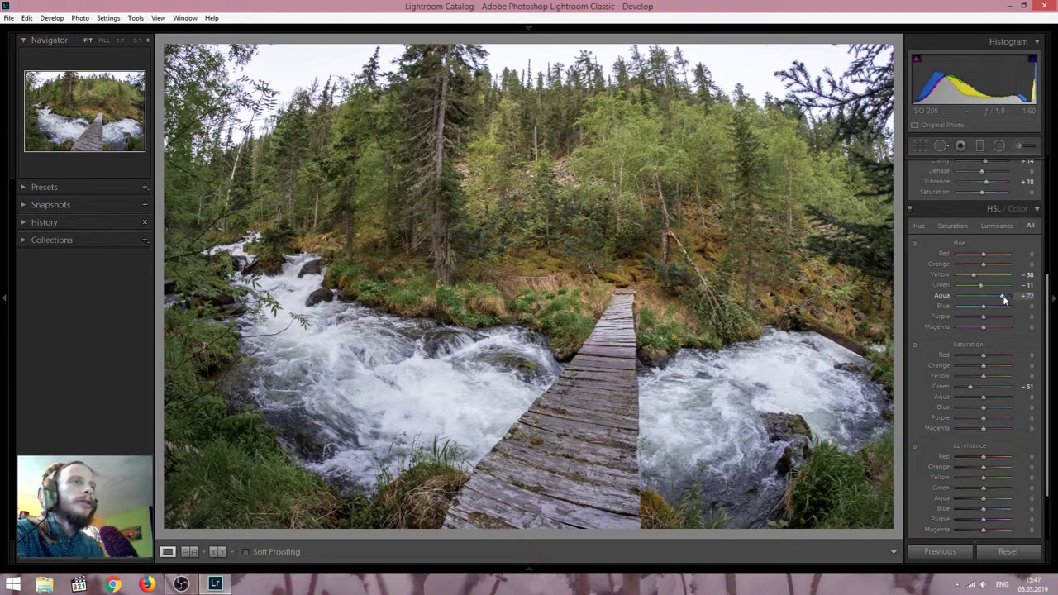
left_click_drag(984, 309, 981, 309)
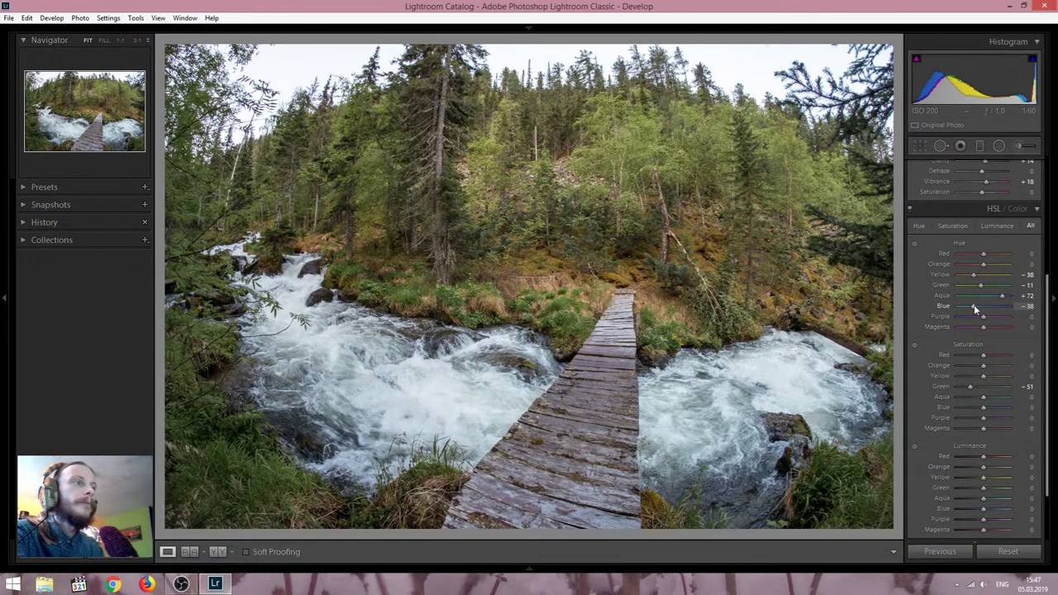
left_click_drag(983, 410, 993, 412)
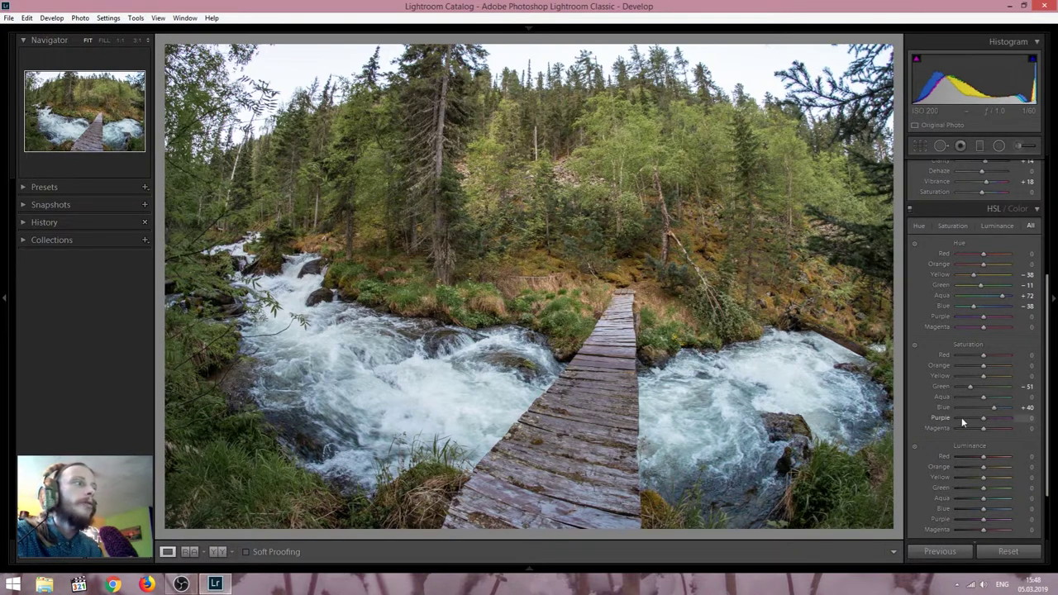
left_click_drag(963, 422, 945, 419)
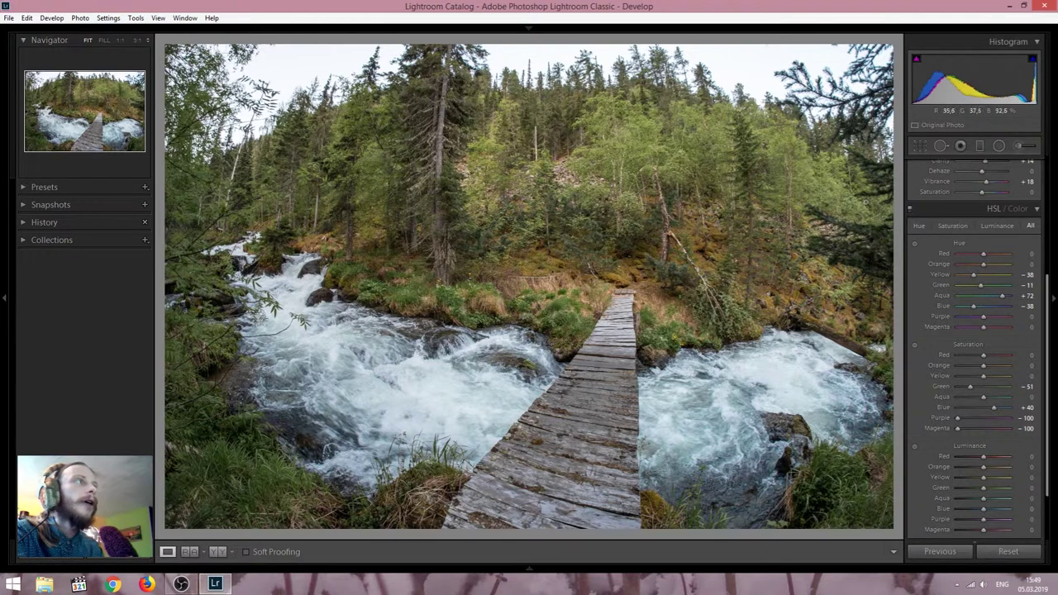
Step: In the Basic panel, lower Highlights from -55 to about -68
scroll(929, 350, "up", 4)
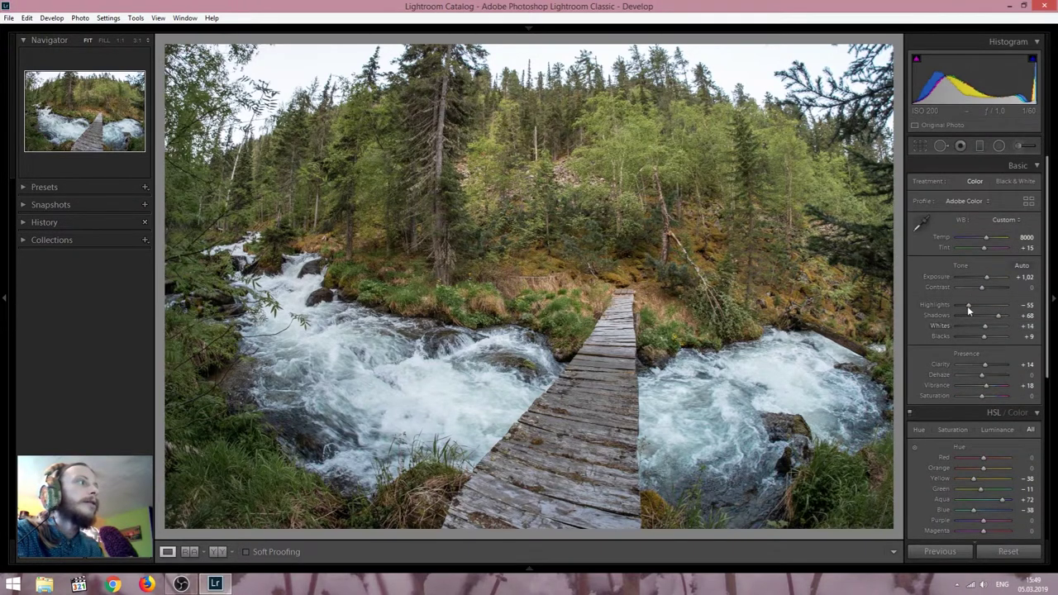
left_click_drag(966, 303, 960, 303)
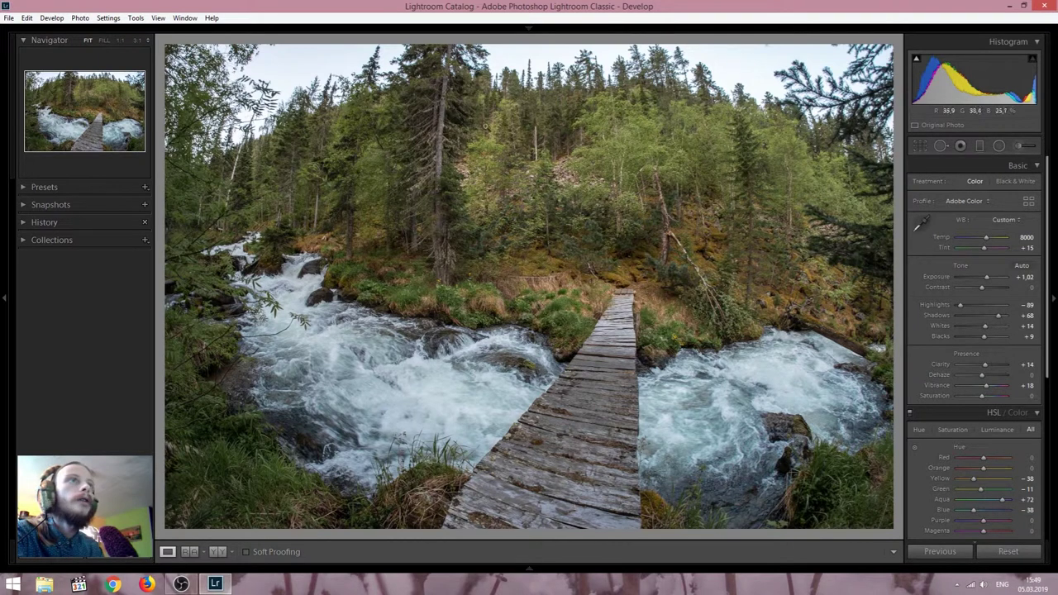
left_click_drag(959, 305, 964, 305)
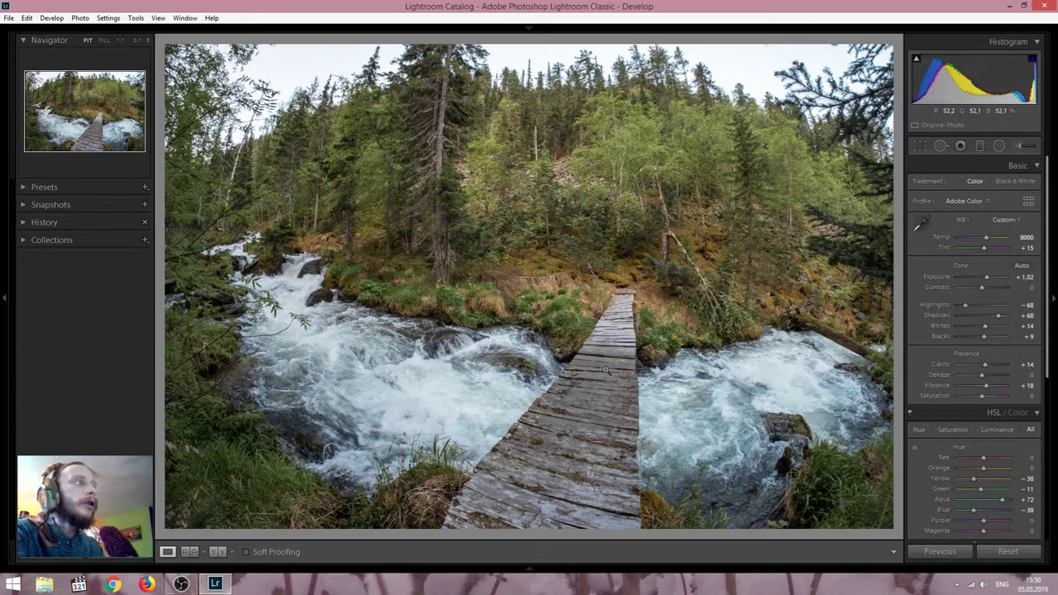
left_click(1017, 145)
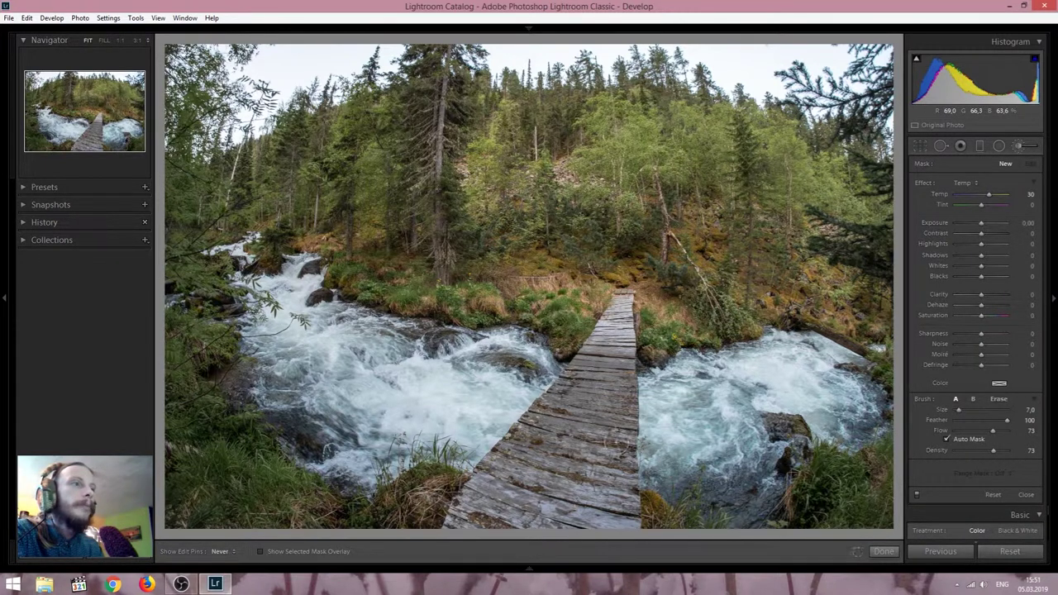
Step: Hide the edit pins and paint a Temp 30 warming stroke on the far end of the boardwalk
key("h")
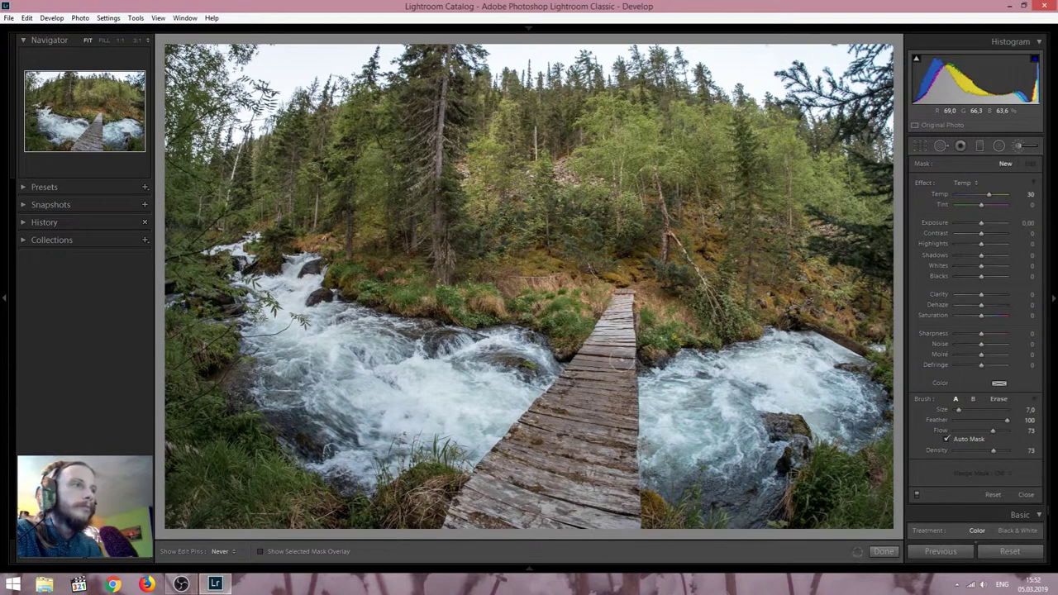
left_click(625, 296)
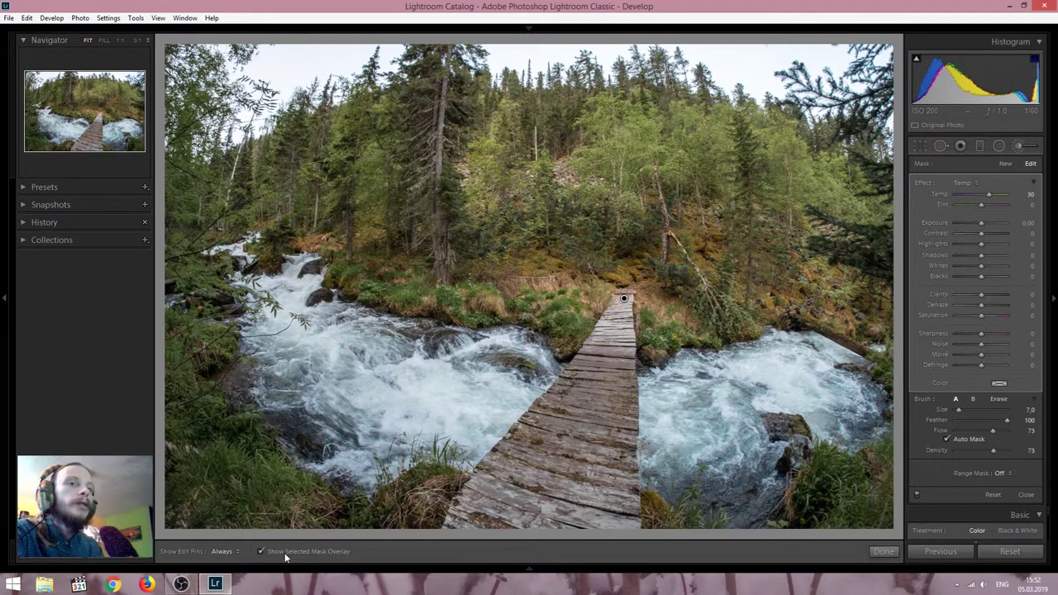
Step: Show the red mask overlay and erase the warming mask's spill along the bridge's left edge
key("o")
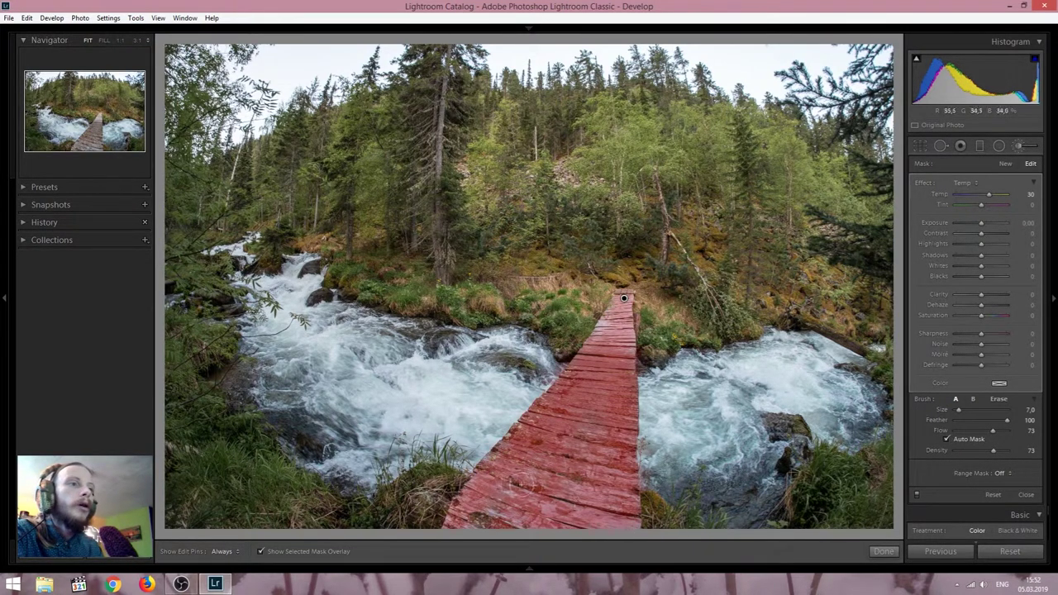
key("h")
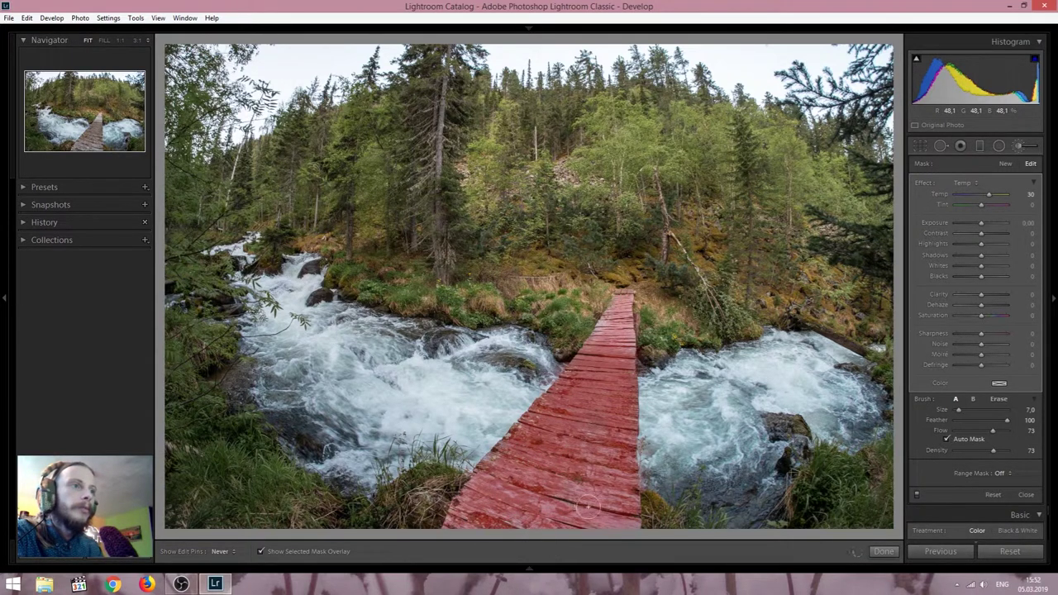
key("h")
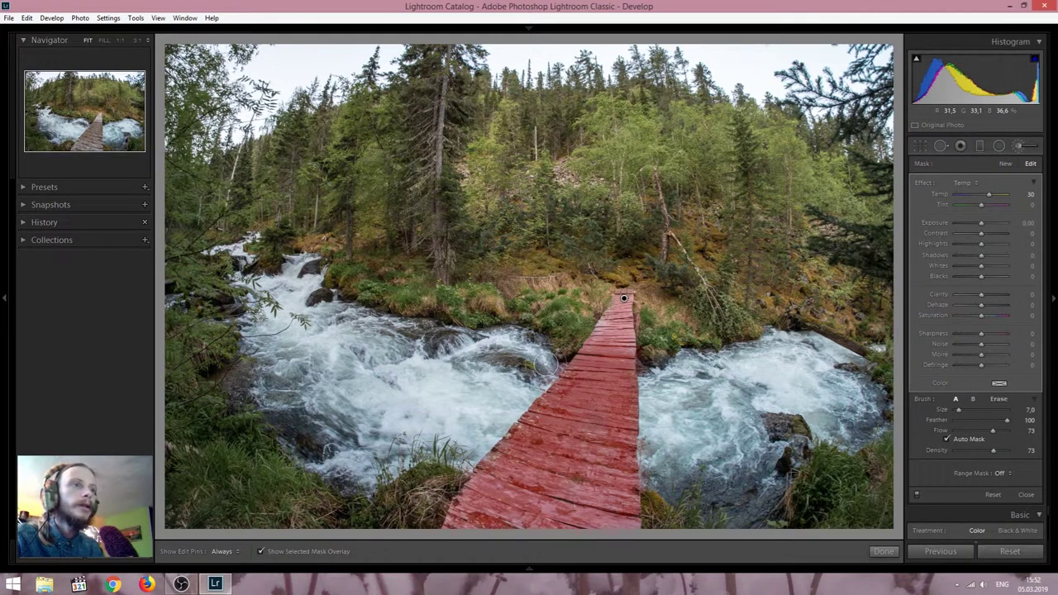
key("alt")
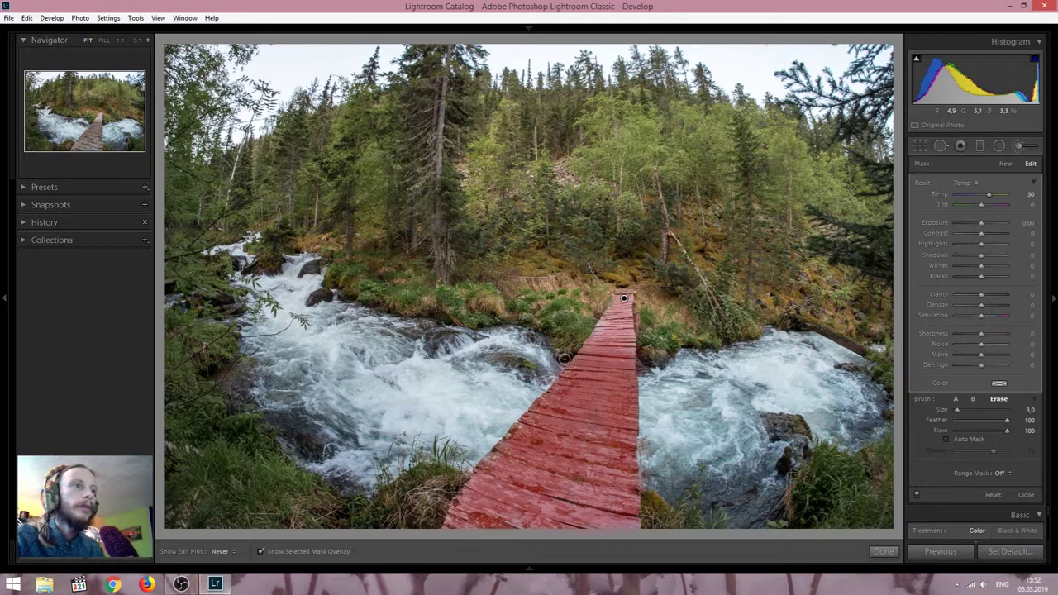
mouse_move(564, 358)
left_mouse_down()
mouse_move(543, 381)
mouse_move(618, 278)
mouse_move(645, 296)
mouse_move(652, 491)
mouse_move(641, 436)
left_mouse_up()
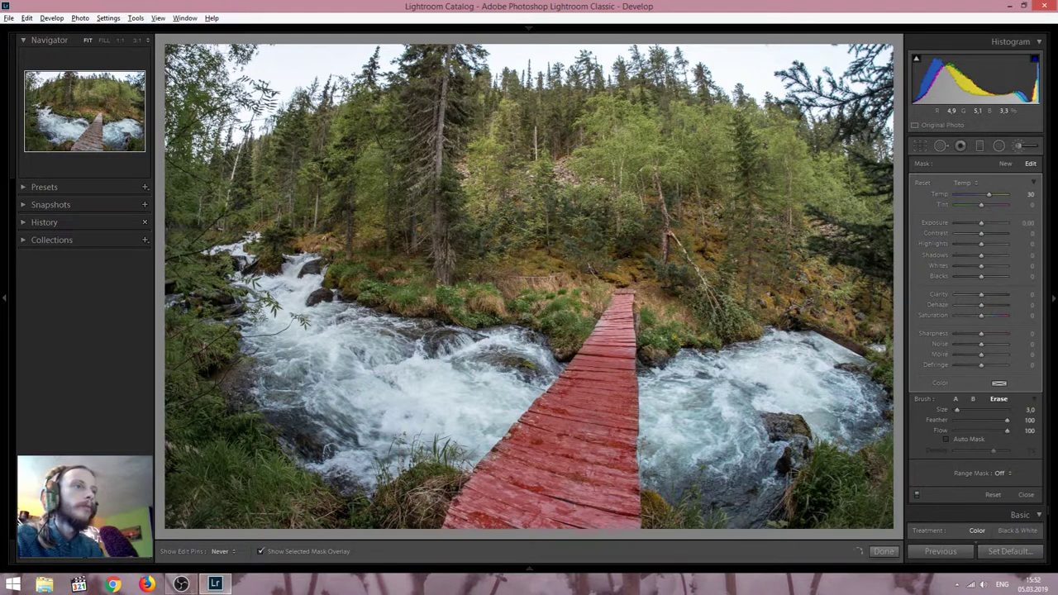
key("h")
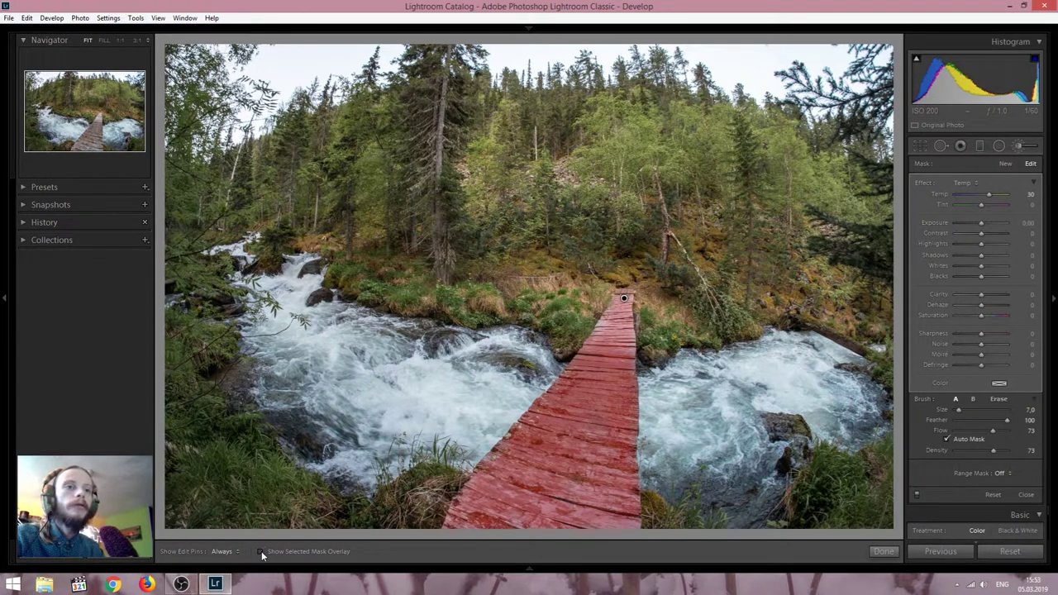
Step: Raise the bridge brush's exposure to 0.40 and lower its blacks to -22
key("o")
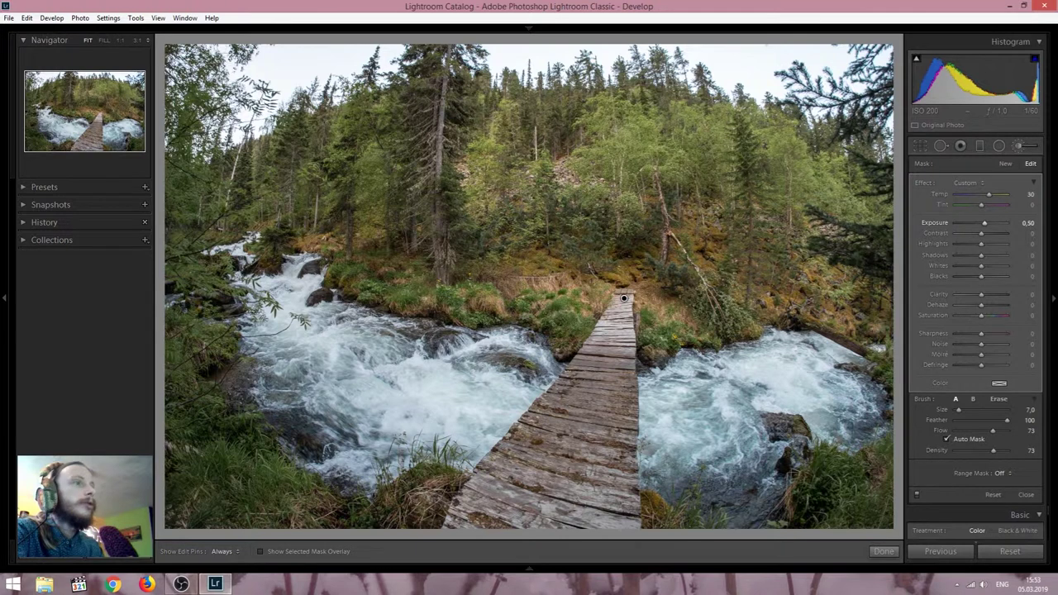
key("Up")
key("Up")
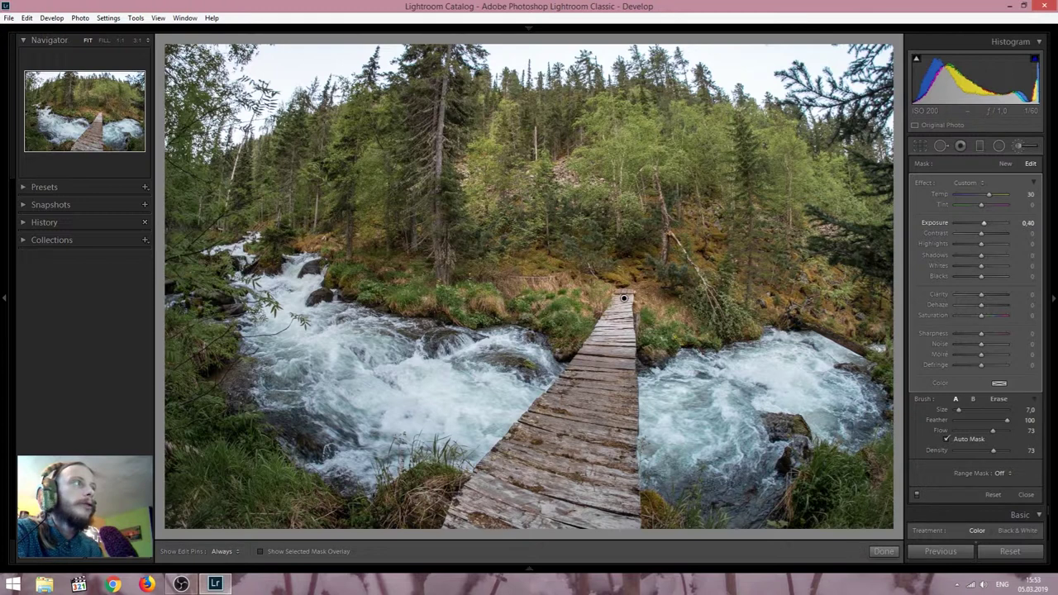
key("Up")
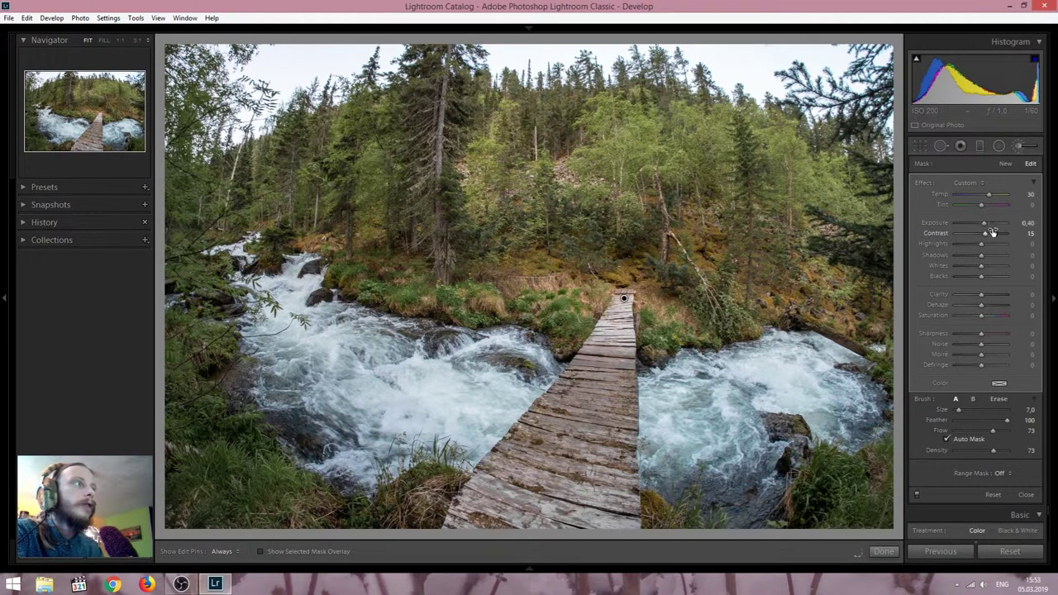
left_click(1027, 277)
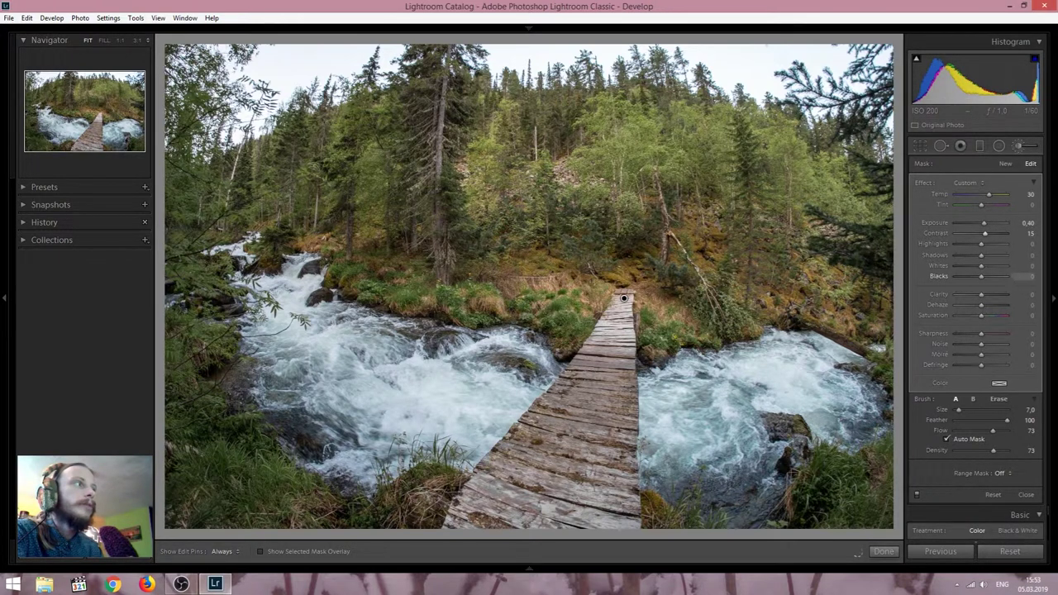
type("-8")
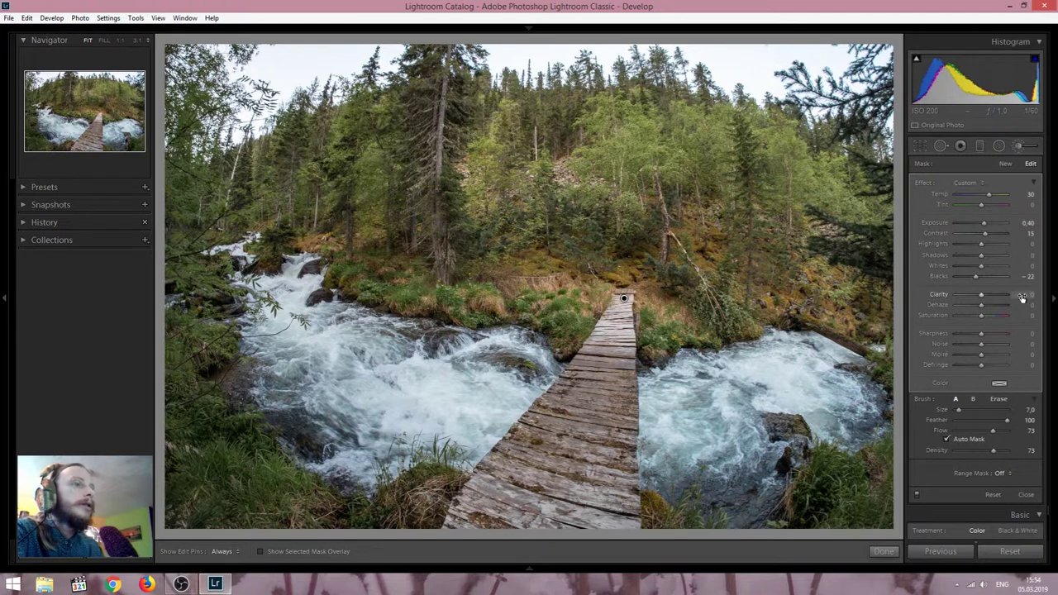
Step: Set the bridge brush's clarity to 15, saturation to 11 and sharpness to 31
left_click(1025, 295)
type("2")
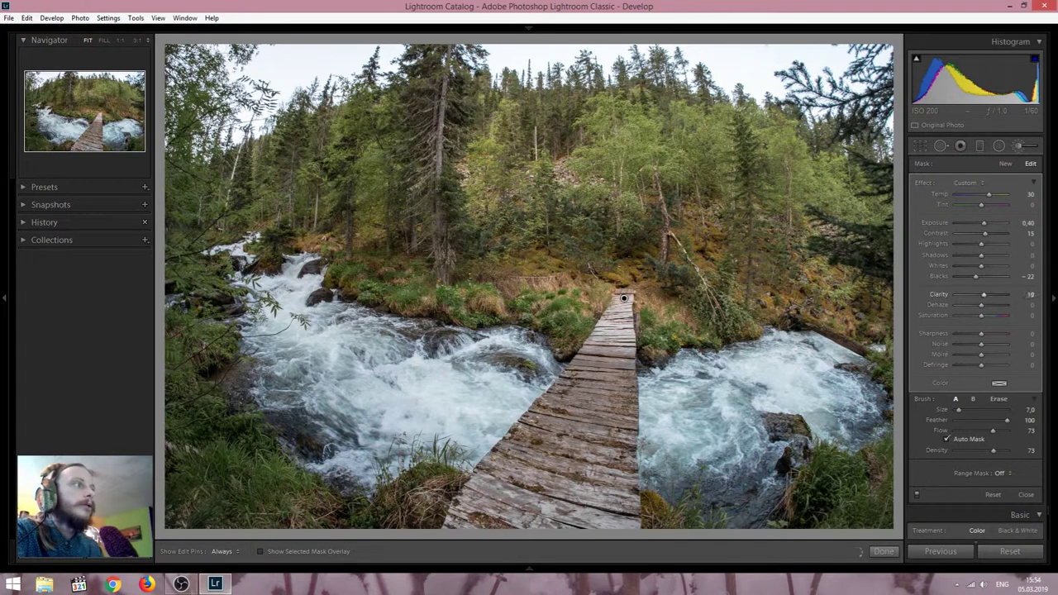
left_click(1023, 295)
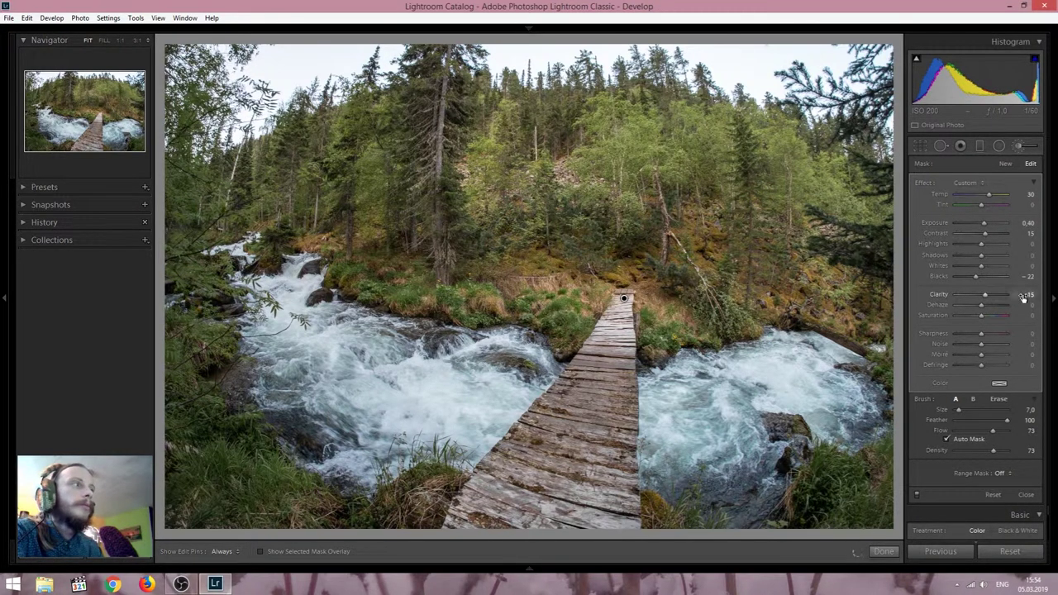
left_click(1023, 316)
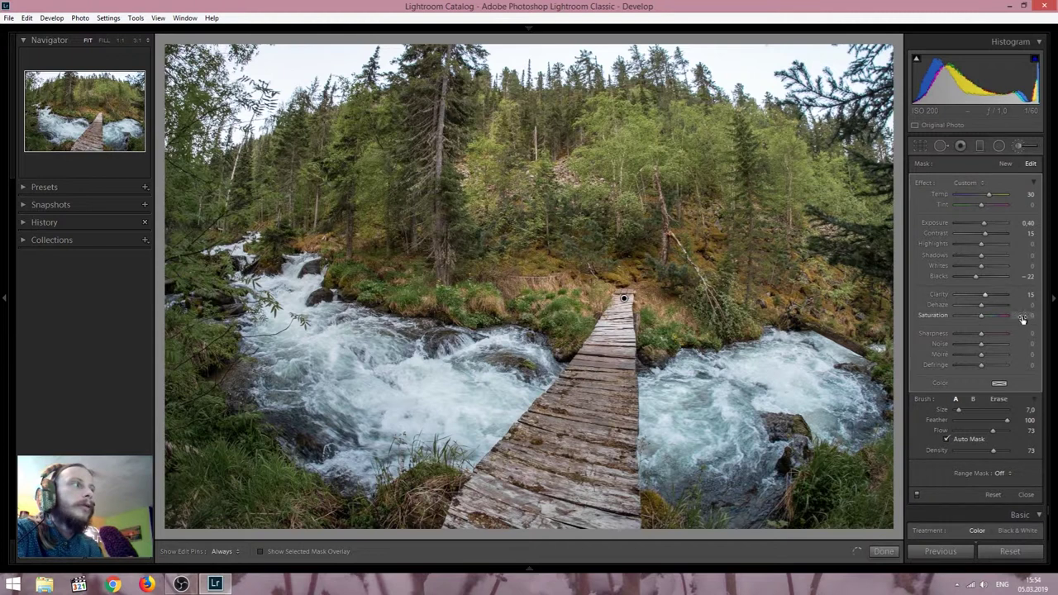
type("1")
key("Up")
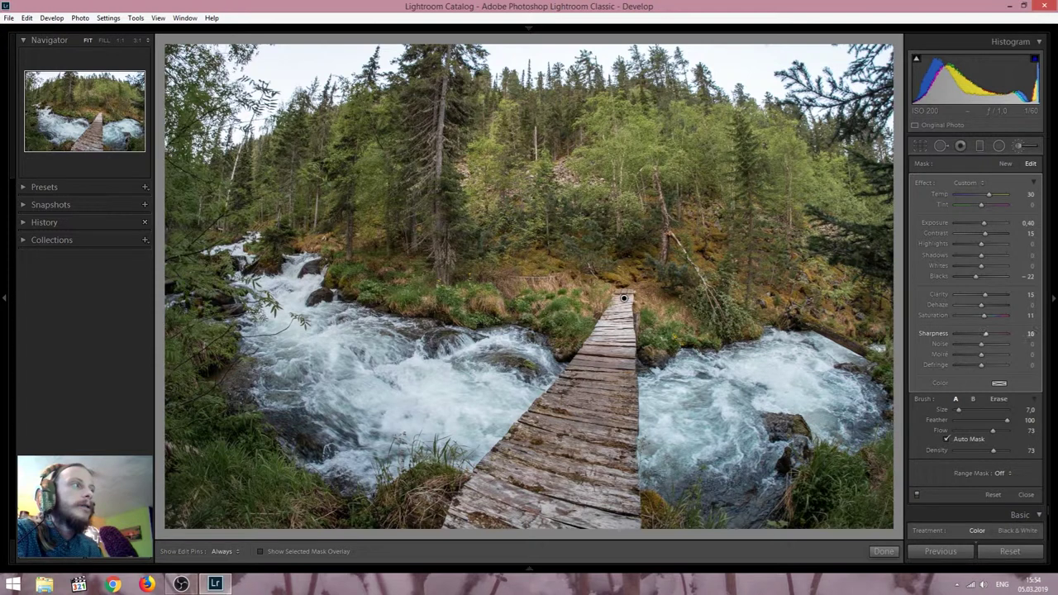
left_click_drag(1022, 334, 1026, 337)
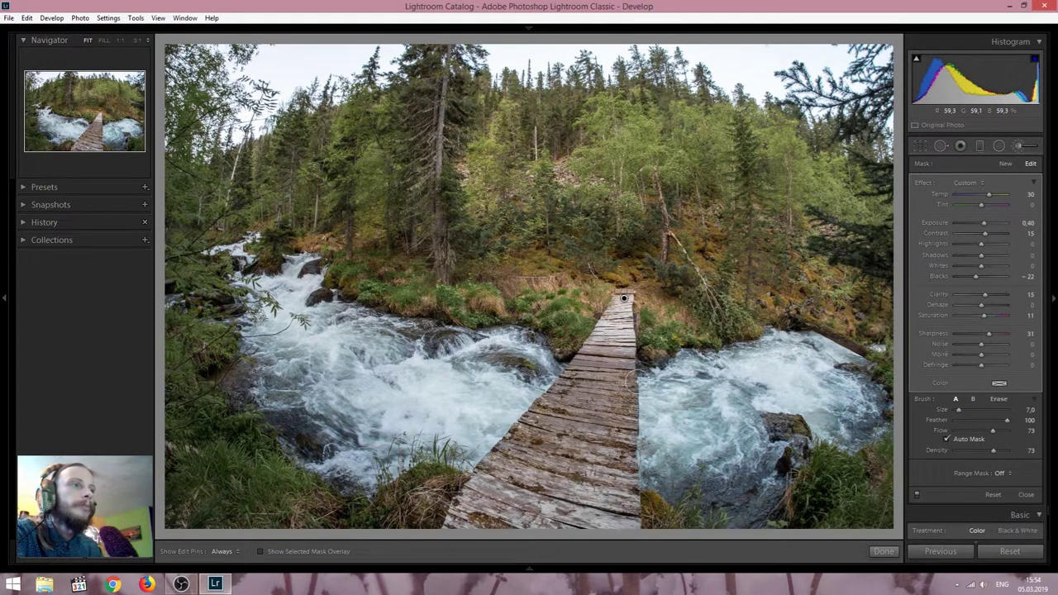
Step: Toggle the bridge brush adjustment off and on to compare, then finish brush editing
left_click(883, 551)
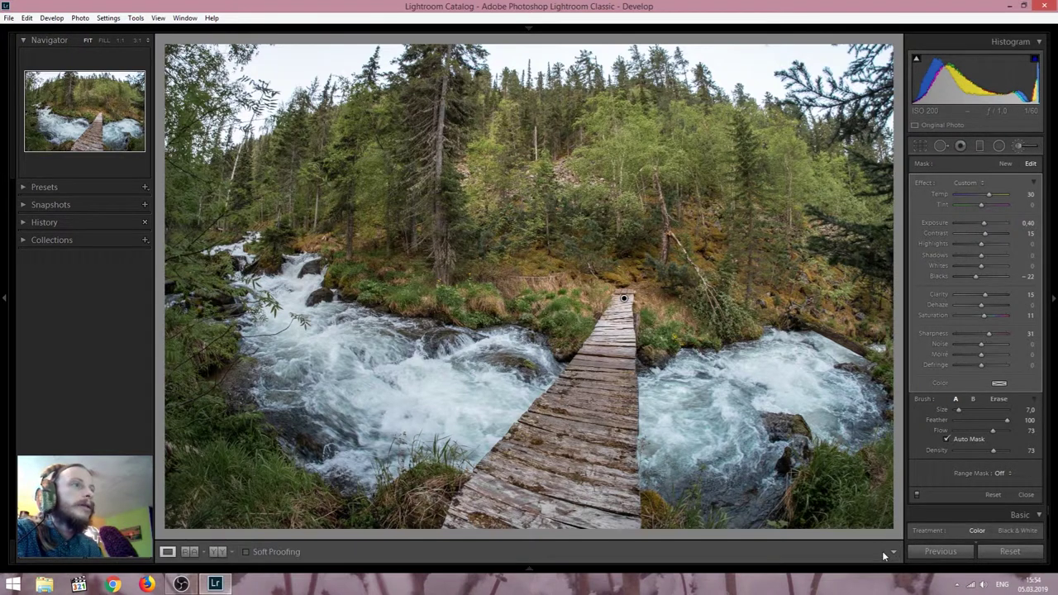
key("k")
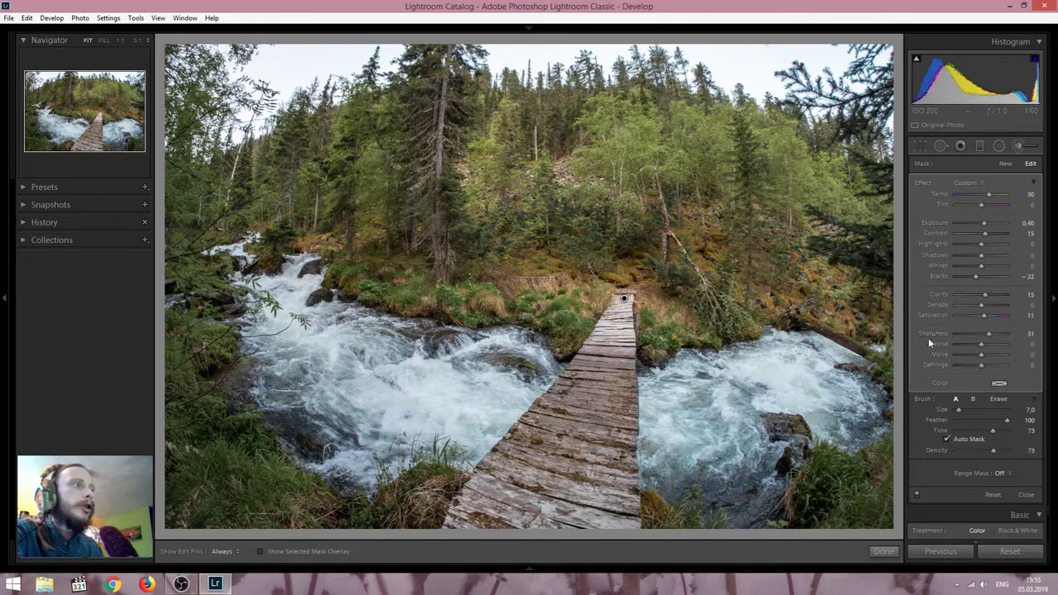
left_click(918, 495)
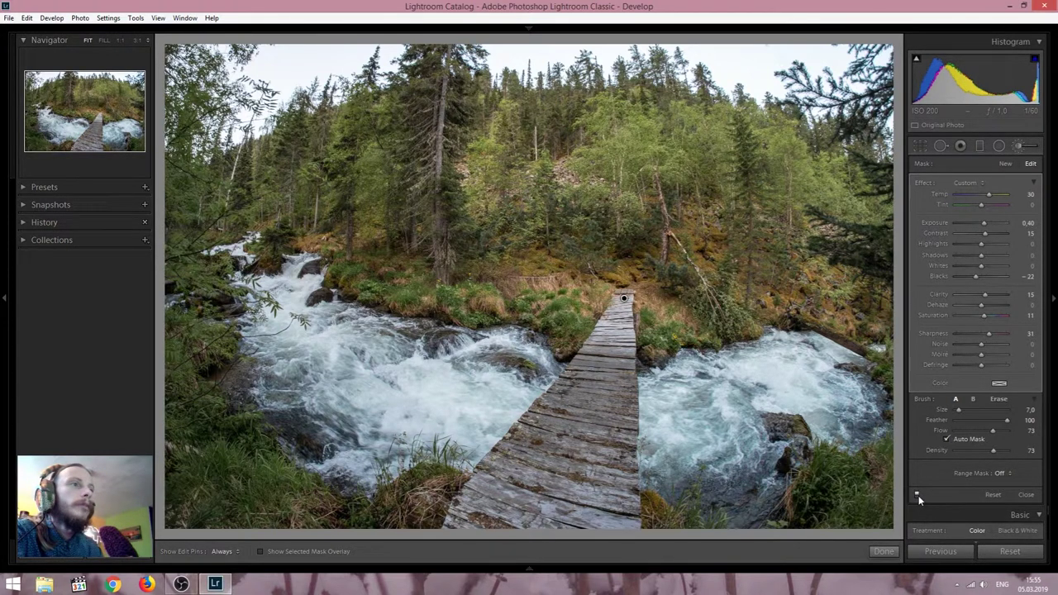
left_click(917, 495)
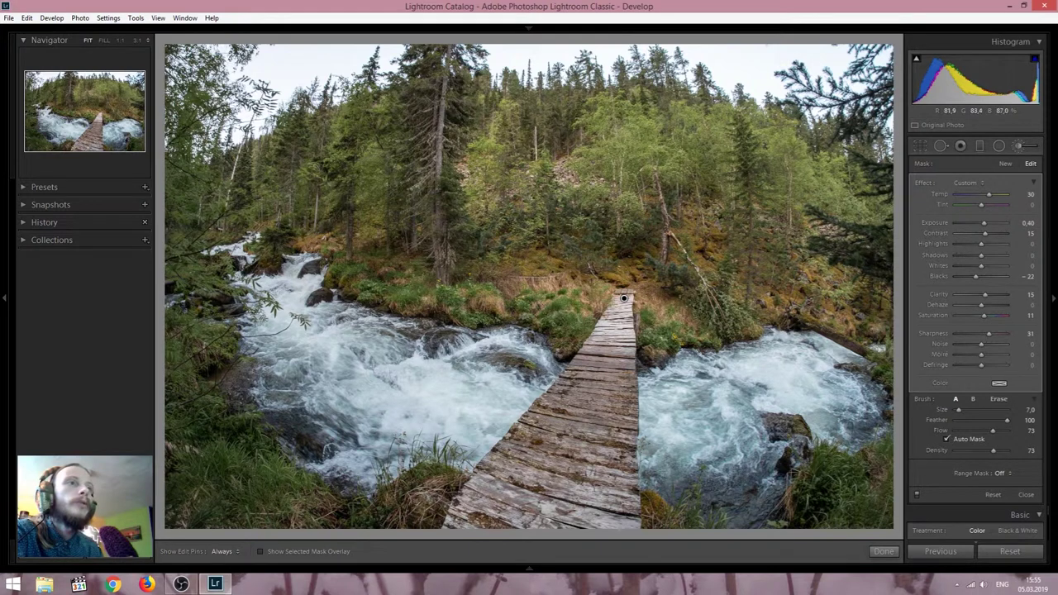
left_click(883, 552)
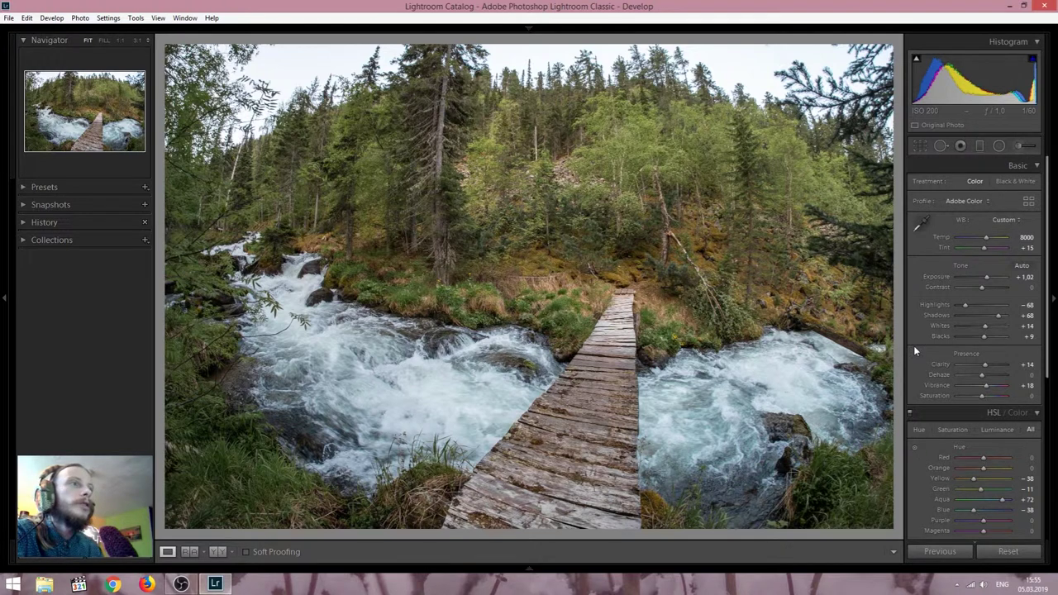
scroll(914, 345, "down", 5)
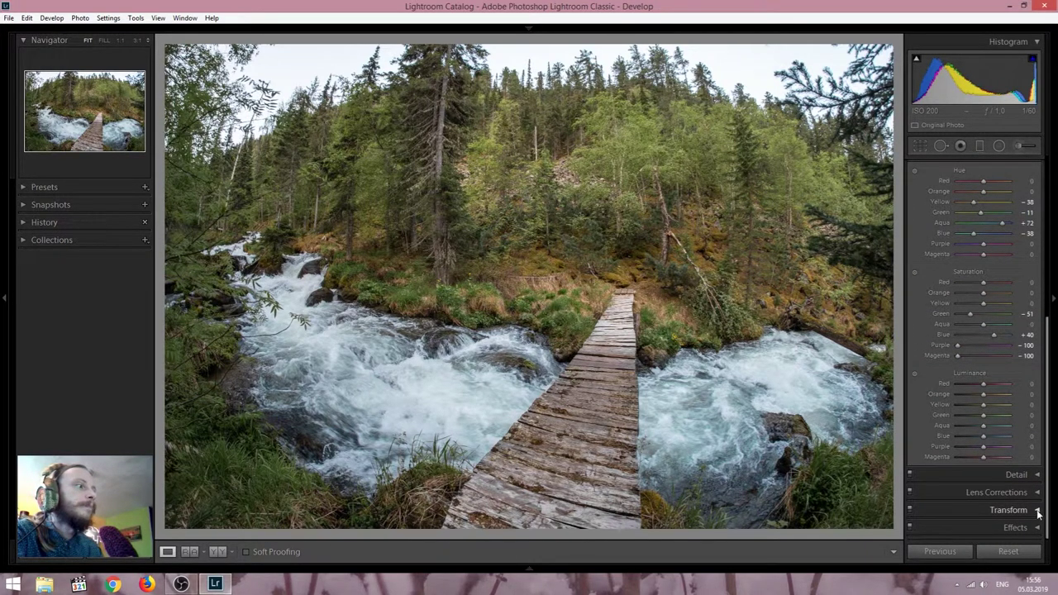
Step: Add a post-crop vignette with Amount -23, Roundness -55, Highlights 100, then view the original
left_click(1034, 527)
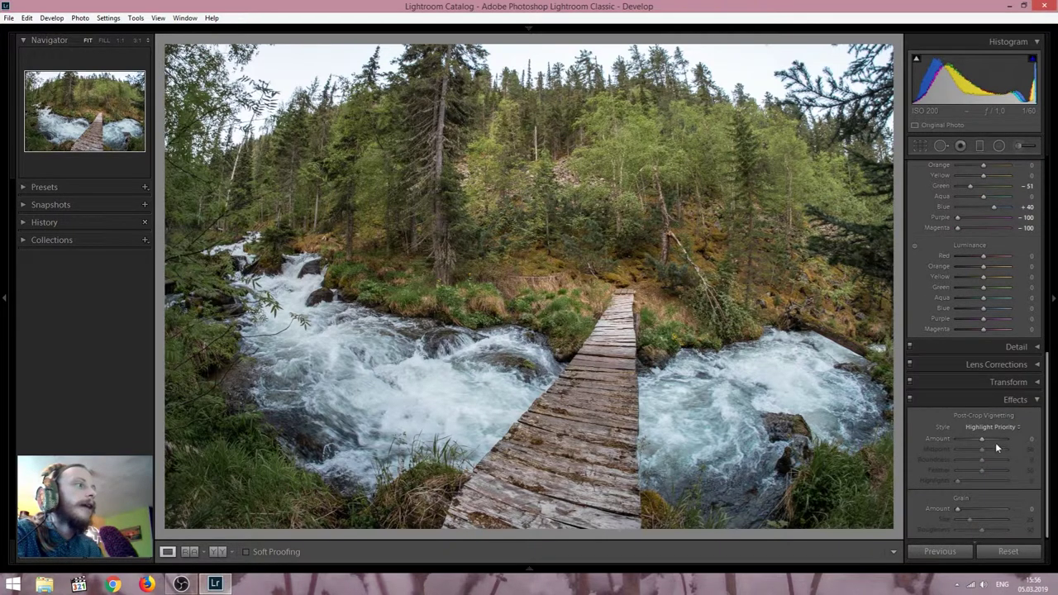
left_click_drag(981, 440, 976, 439)
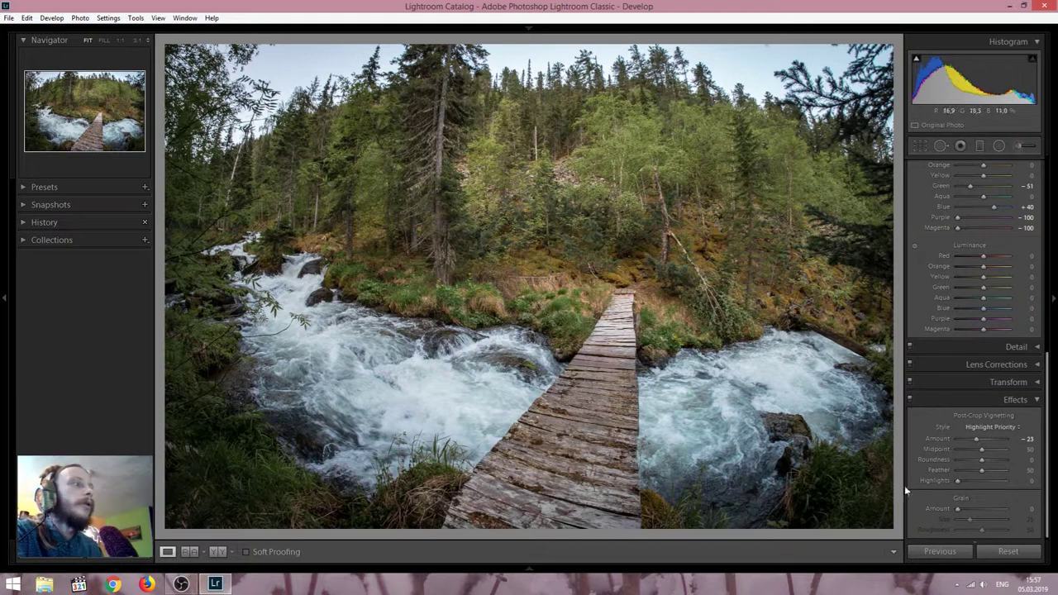
left_click_drag(983, 462, 979, 462)
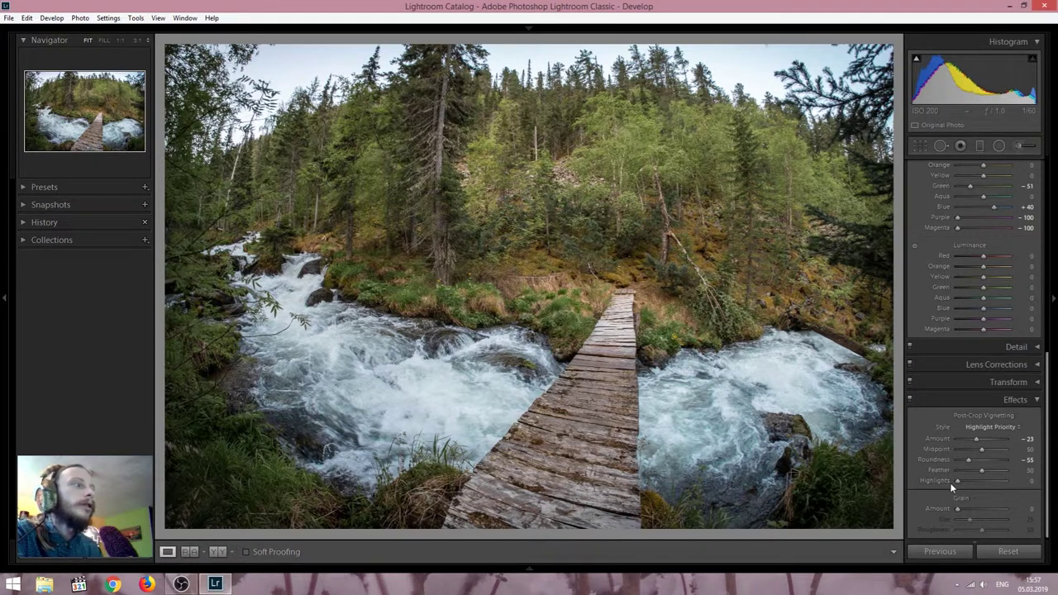
left_click_drag(958, 482, 969, 482)
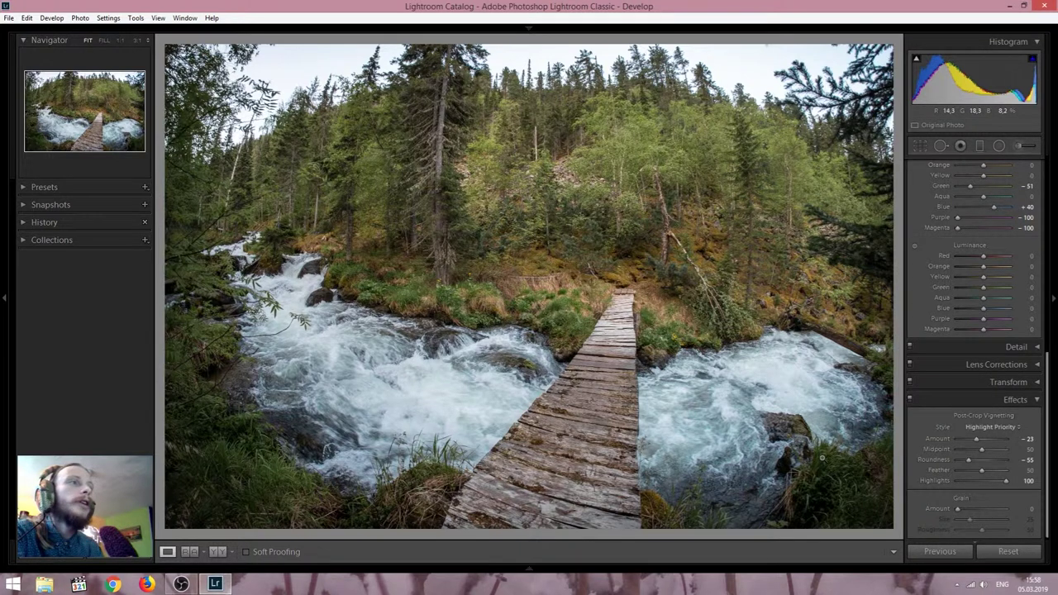
key("backslash")
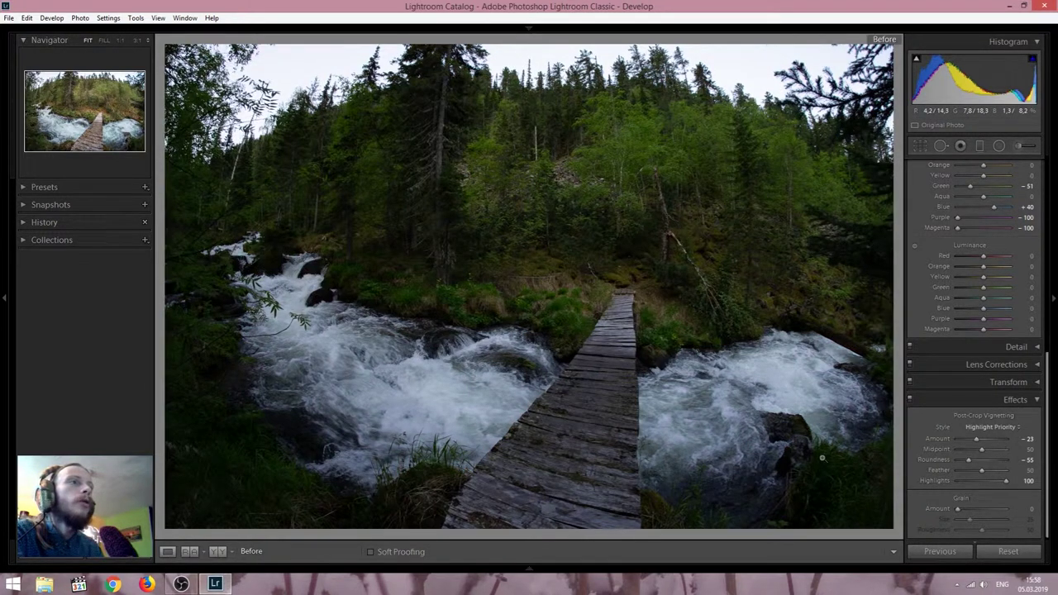
key("backslash")
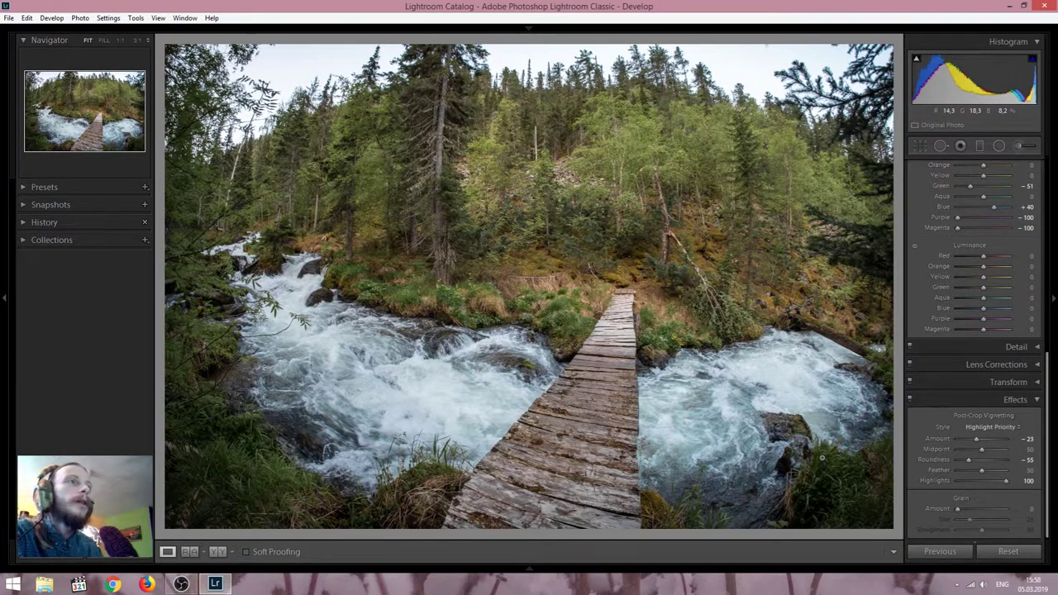
scroll(932, 370, "up", 5)
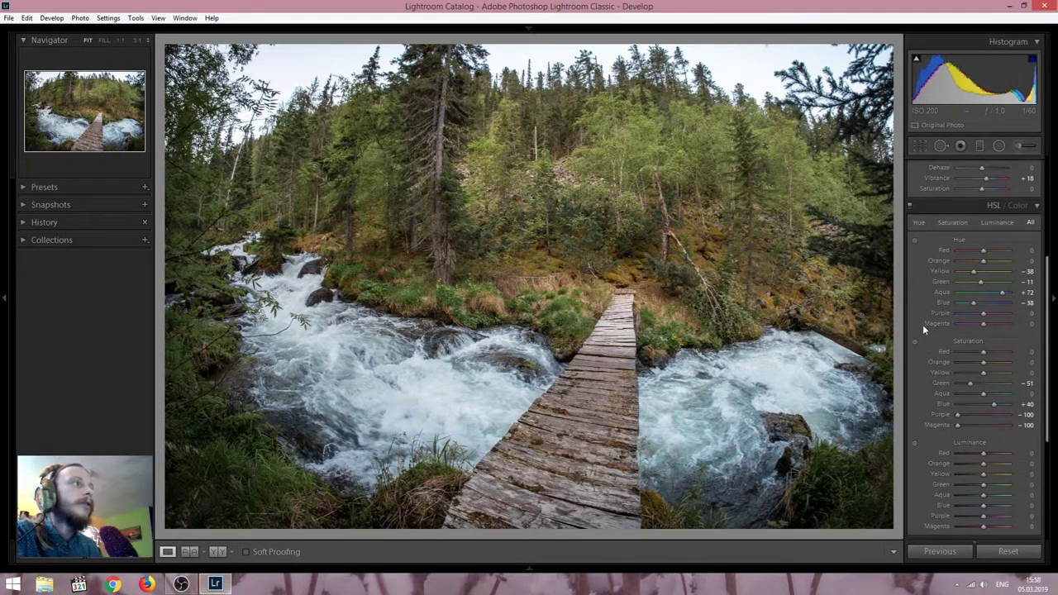
left_click(910, 208)
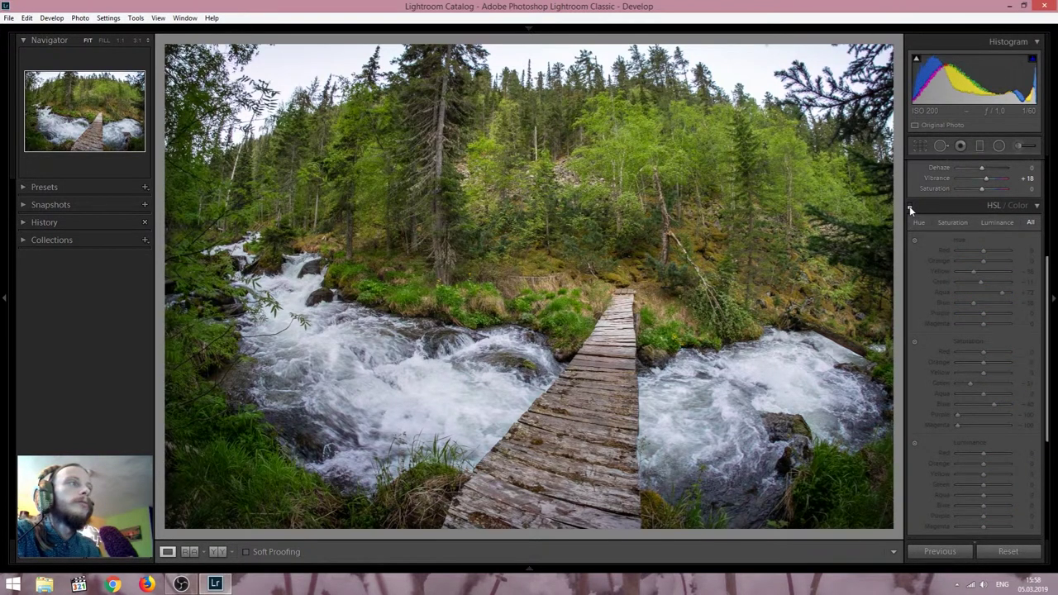
left_click(911, 208)
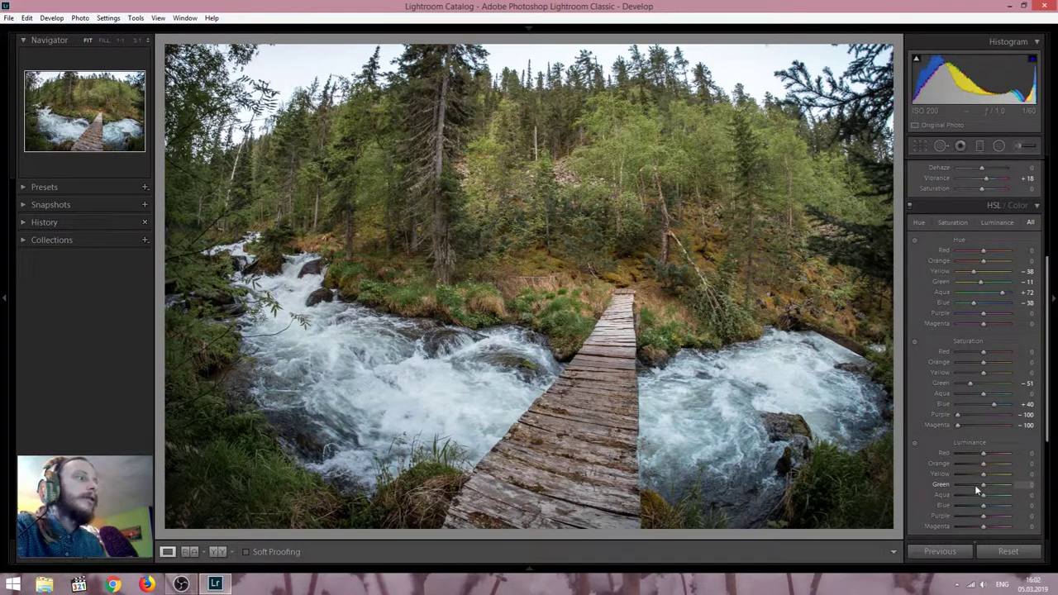
left_click_drag(975, 485, 972, 505)
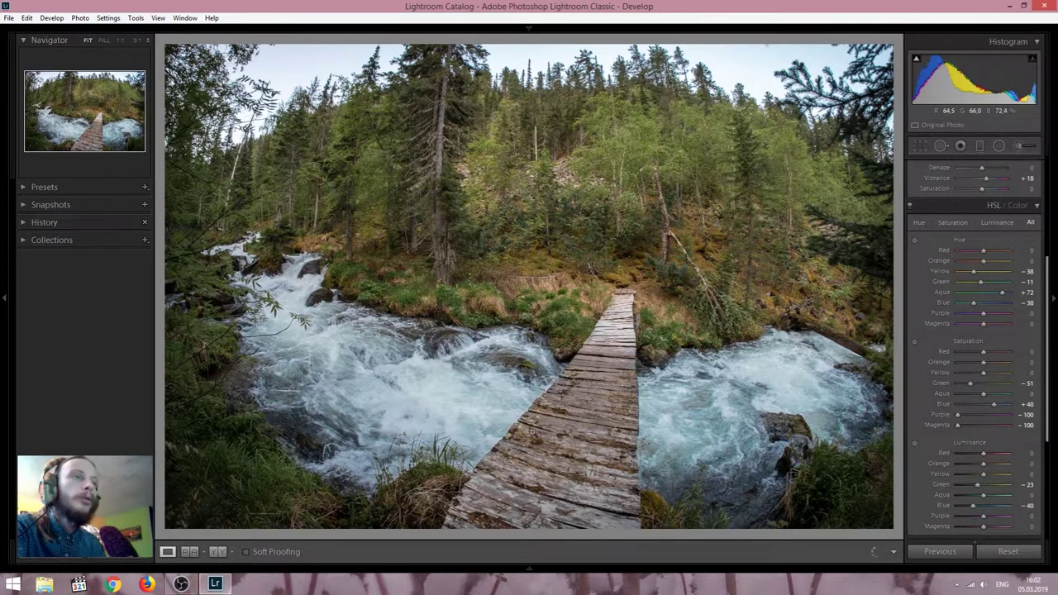
Step: Undo the trial Green and Blue luminance darkening in HSL
key("ctrl+z")
key("ctrl+z")
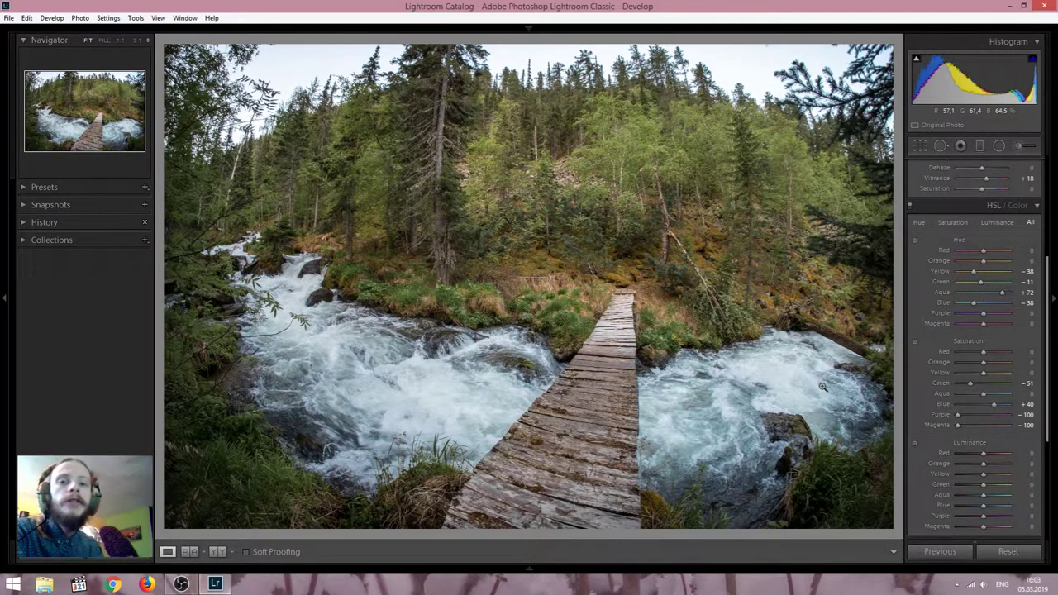